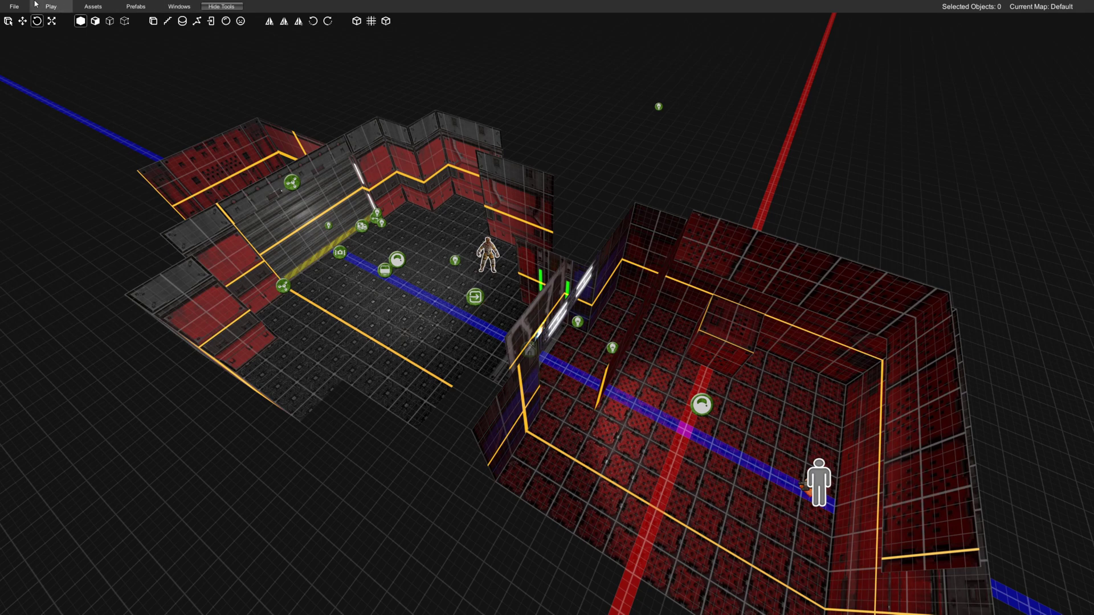
# Playtest the map by going through the door, shooting the enemy in the next room, and returning to the editor
pyautogui.click(14, 6)
pyautogui.click(64, 21)
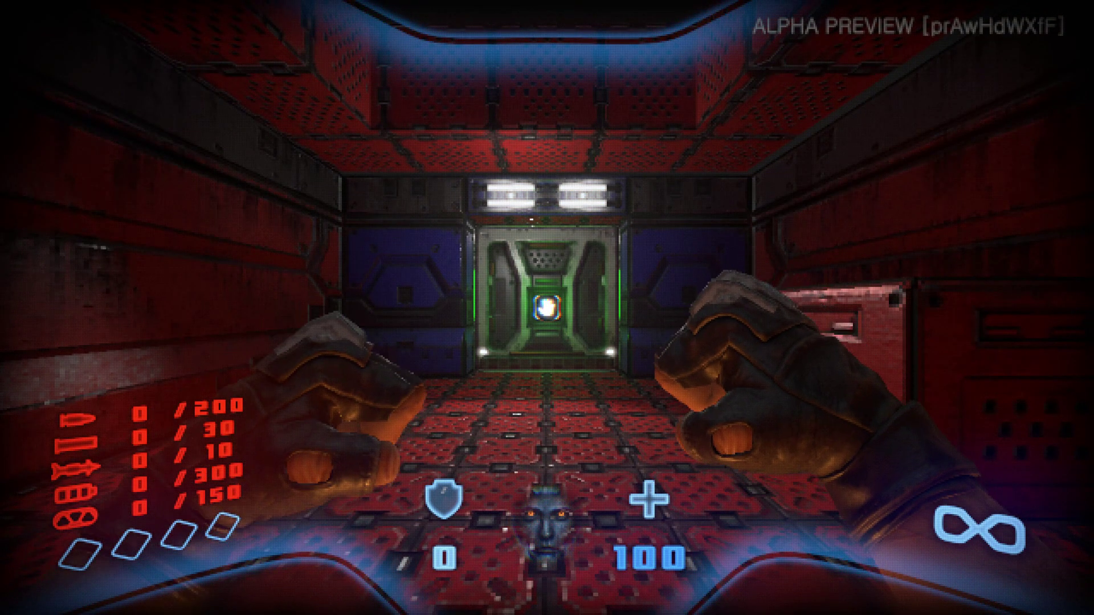
pyautogui.press('w')
pyautogui.press('e')
pyautogui.press('w')
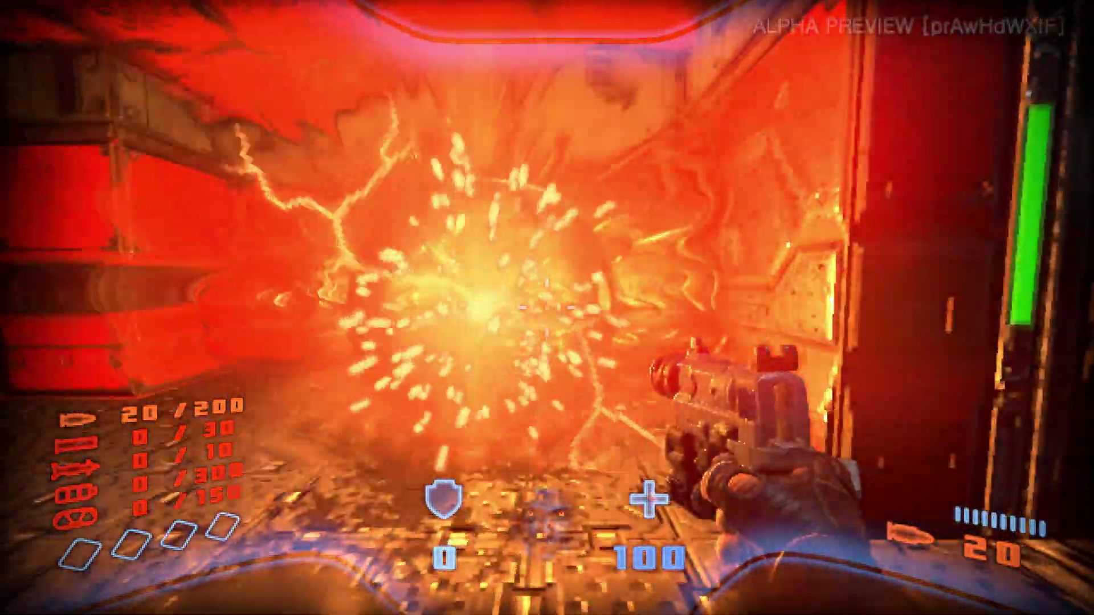
pyautogui.click(547, 308)
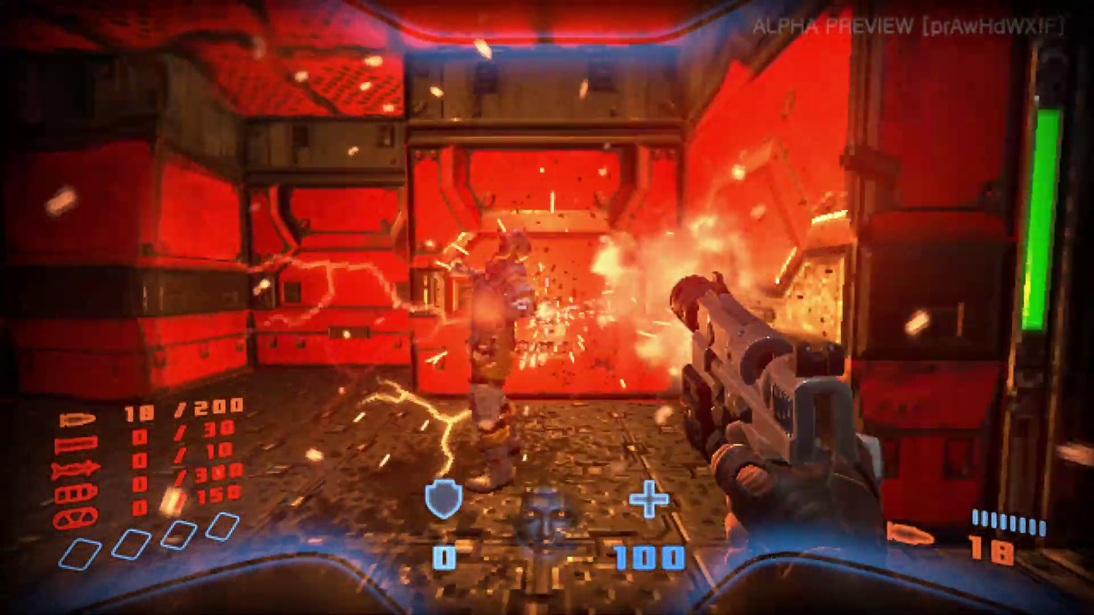
pyautogui.click(547, 308)
pyautogui.click(547, 308)
pyautogui.click(546, 307)
pyautogui.press('Escape')
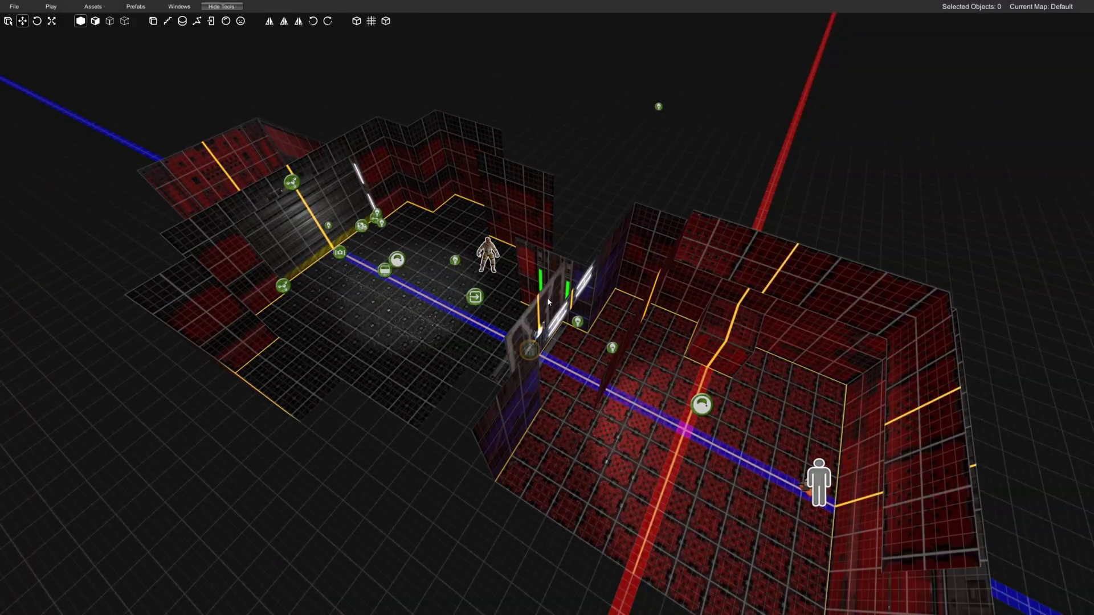
# Open the map properties and take a new map snapshot from inside the red room, facing the door and crate
pyautogui.moveTo(575, 326)
pyautogui.mouseDown(button='middle')
pyautogui.moveTo(590, 334)
pyautogui.moveTo(583, 340)
pyautogui.mouseUp(button='middle')
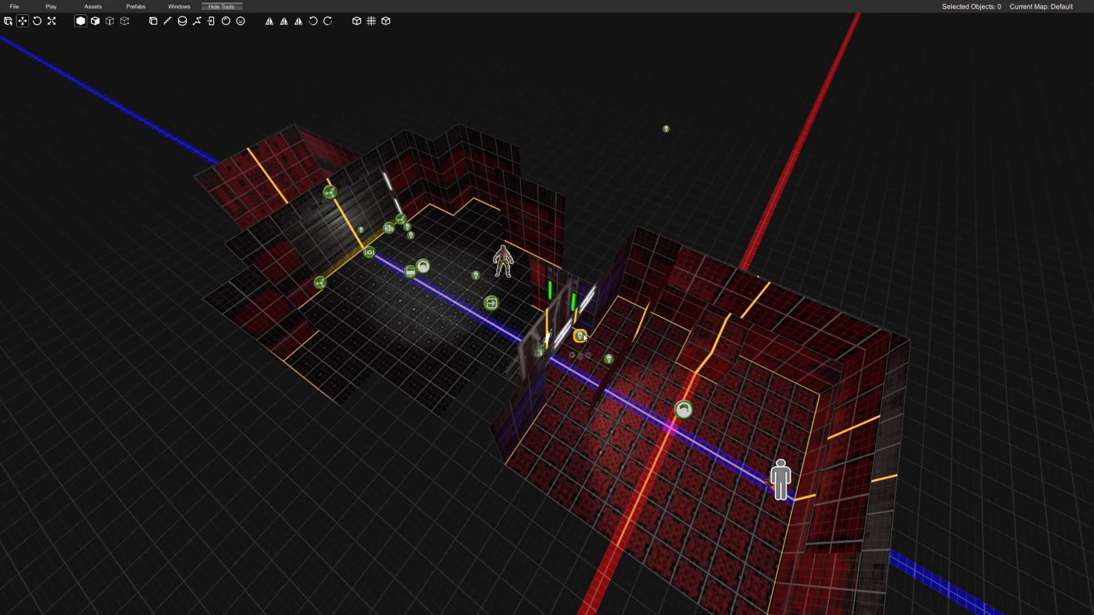
pyautogui.click(176, 4)
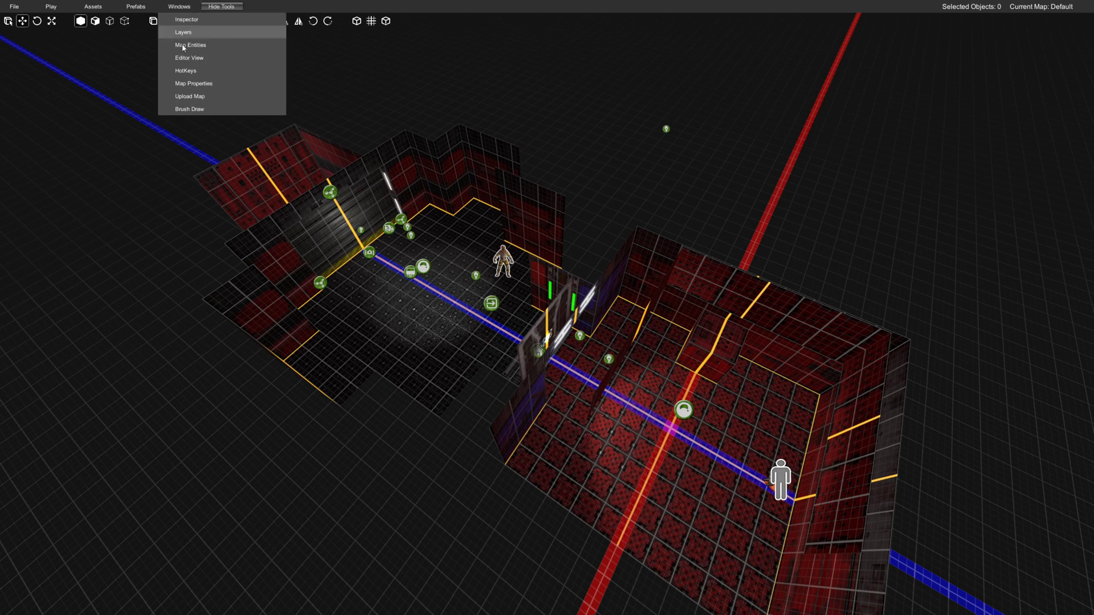
pyautogui.click(194, 83)
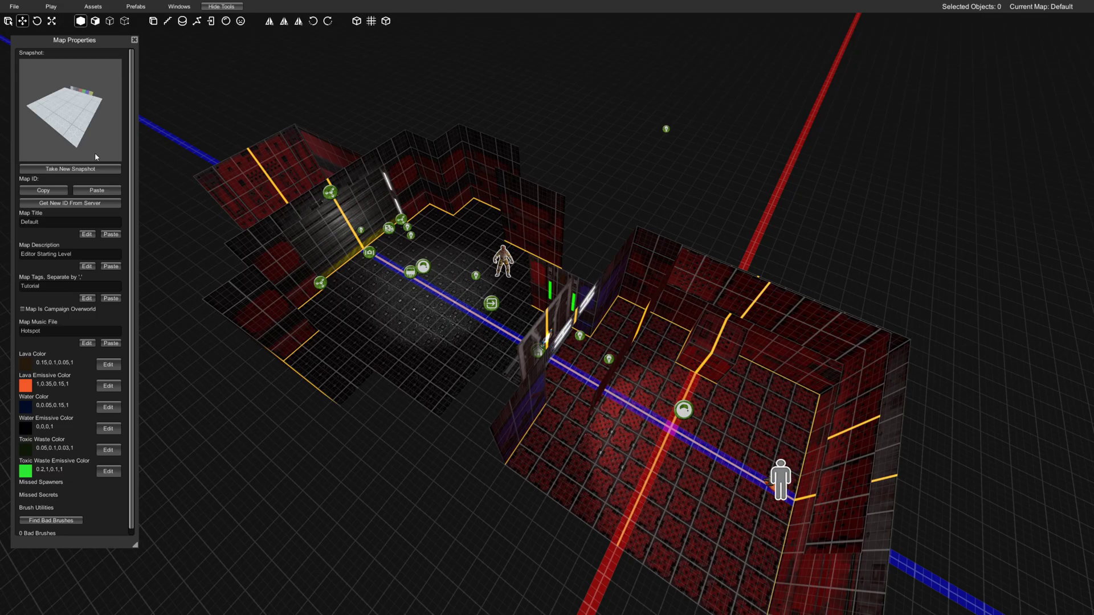
pyautogui.moveTo(489, 212); pyautogui.dragTo(462, 75, button='right')
pyautogui.press('w')
pyautogui.press('w')
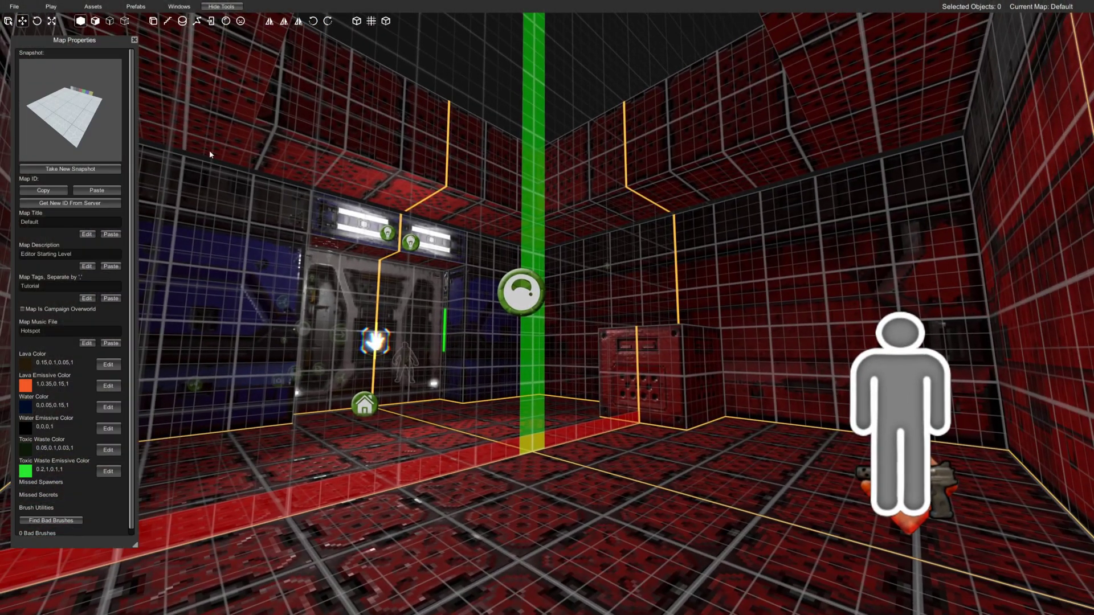
pyautogui.click(83, 170)
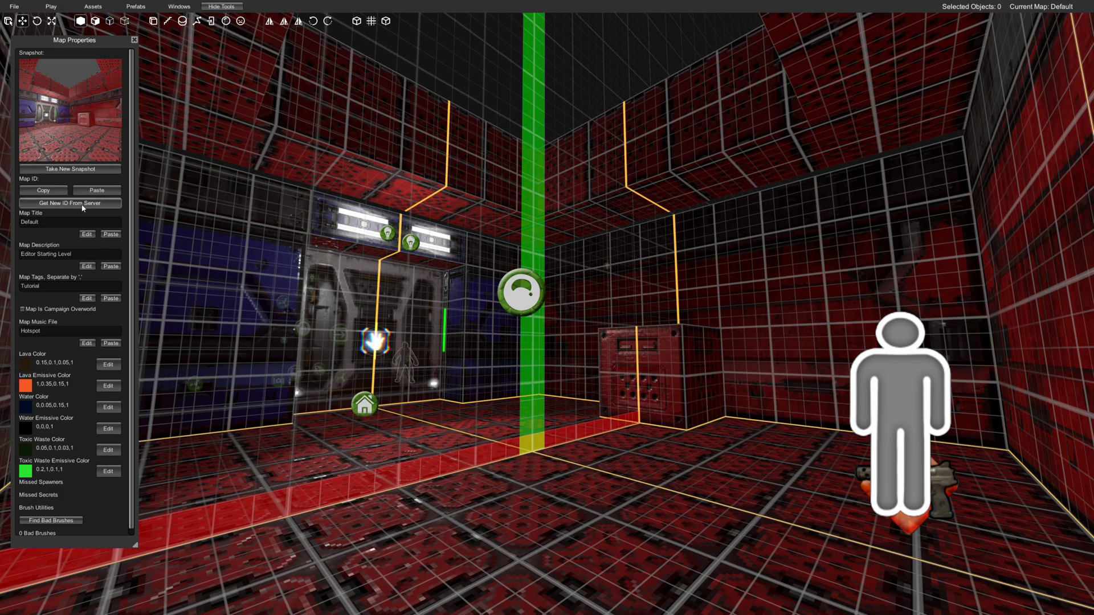
# Get a new map ID from the server and set the map title to "My First Map"
pyautogui.click(84, 203)
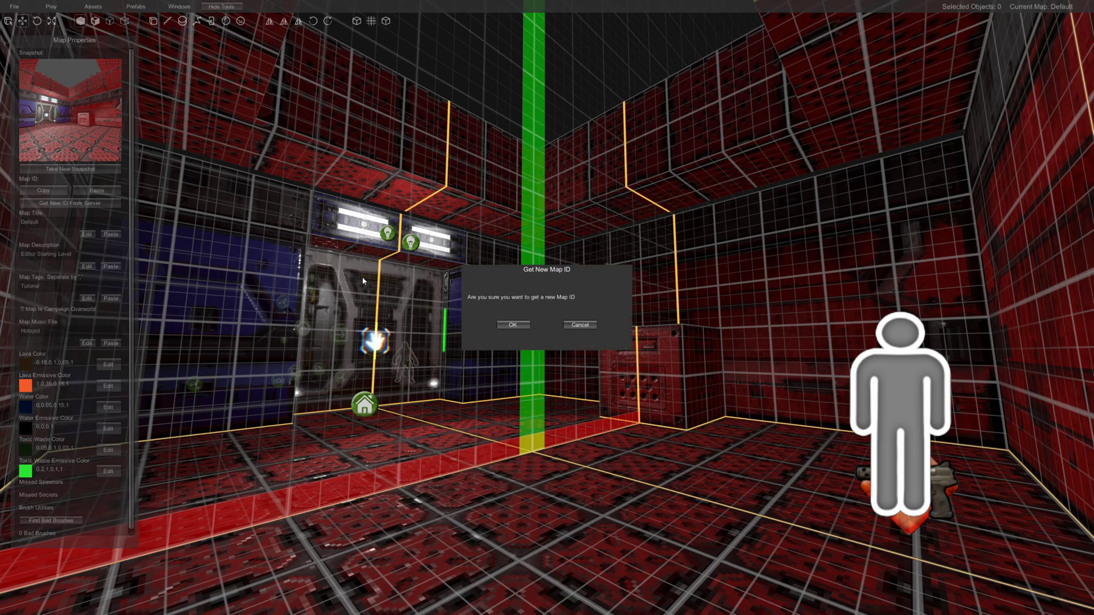
pyautogui.click(514, 323)
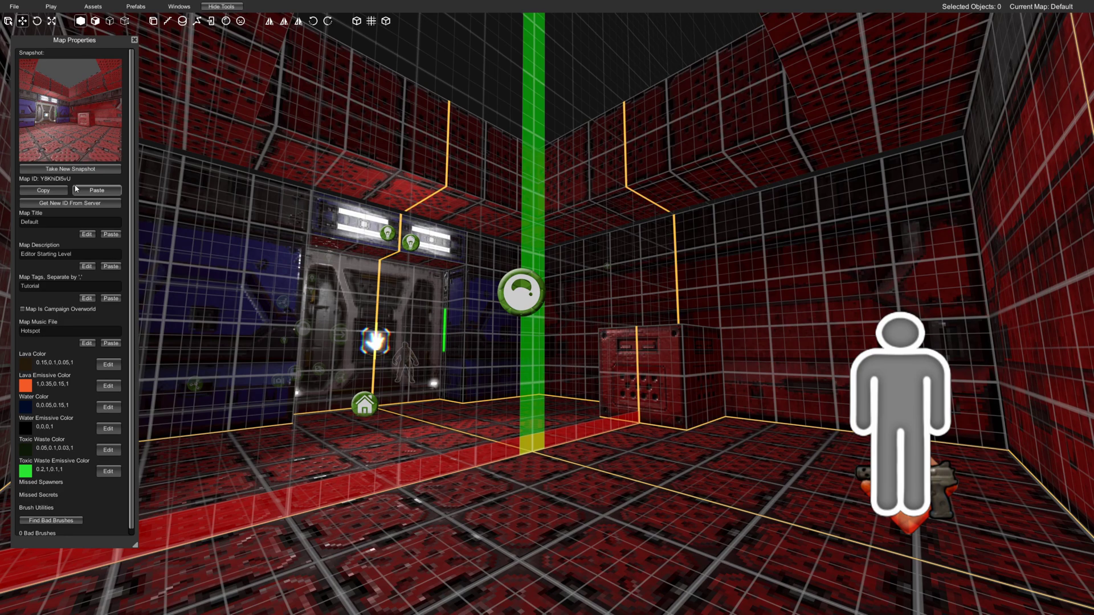
pyautogui.click(87, 234)
pyautogui.moveTo(80, 60); pyautogui.dragTo(38, 50)
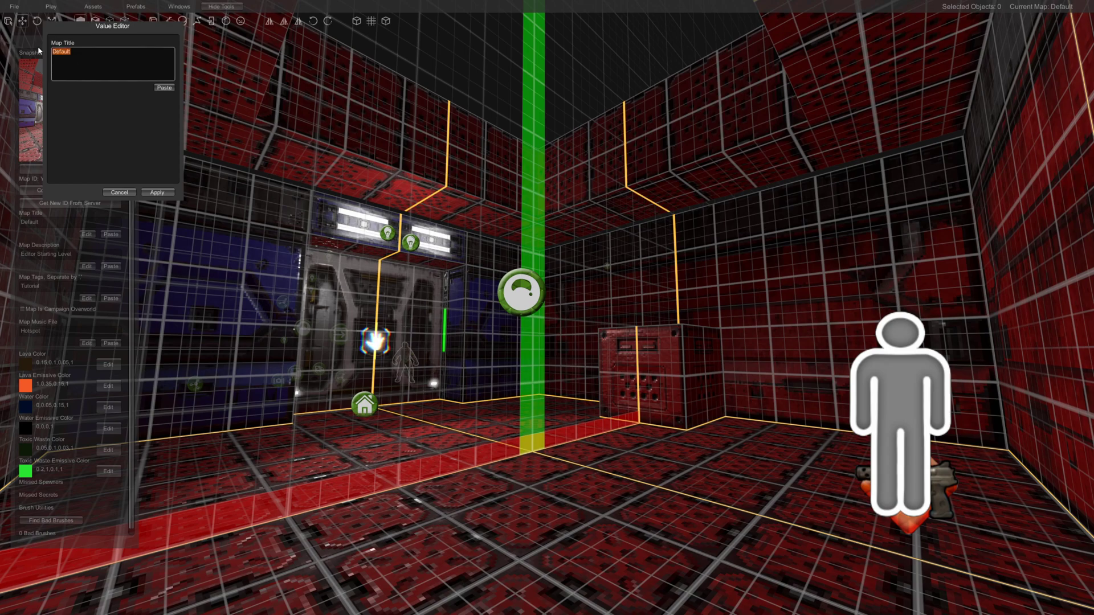
pyautogui.write('My First Map')
pyautogui.click(167, 194)
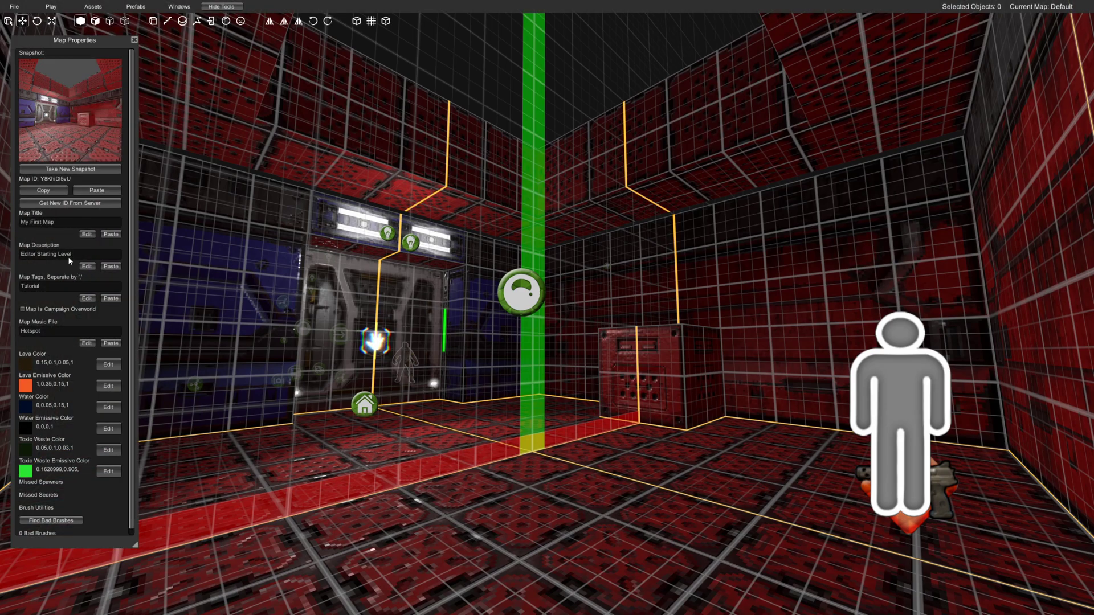
# Set the map description to "This is my first map, sooooooo cooool."
pyautogui.click(87, 266)
pyautogui.click(55, 50)
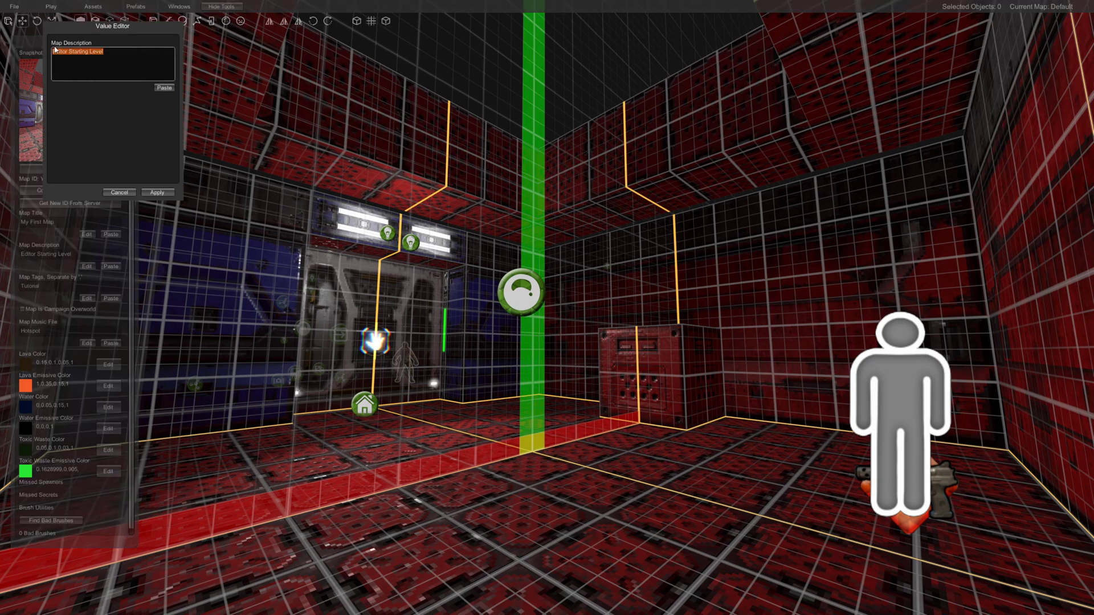
pyautogui.write('This is my first map, soooooooo cooool.')
pyautogui.click(157, 193)
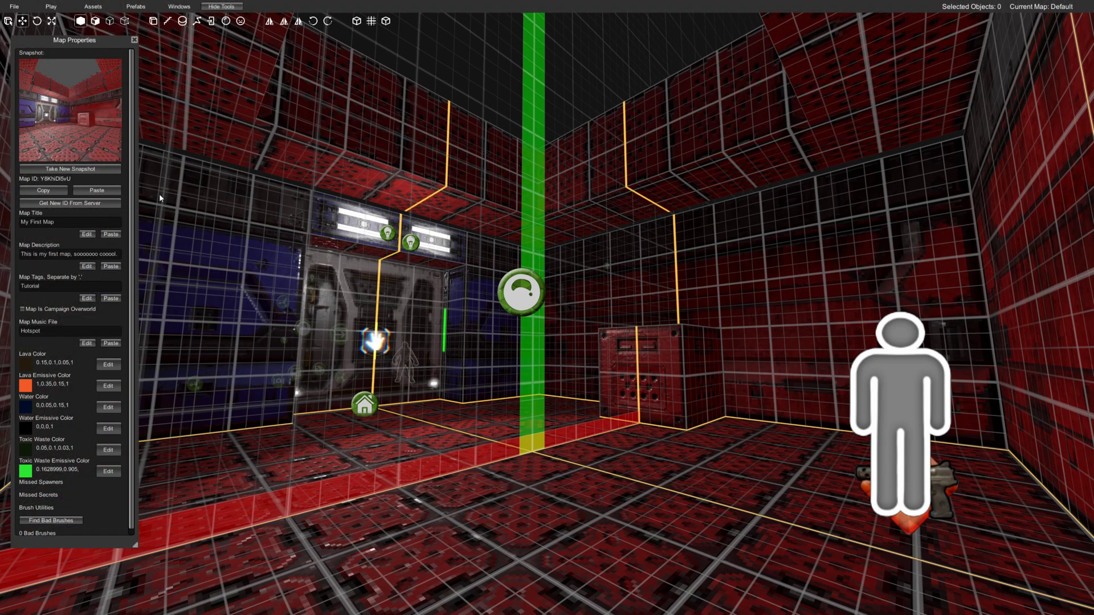
# Add the tag "meme" after "Tutorial" in the map tags, separated by a comma
pyautogui.click(86, 298)
pyautogui.moveTo(61, 55); pyautogui.dragTo(53, 52)
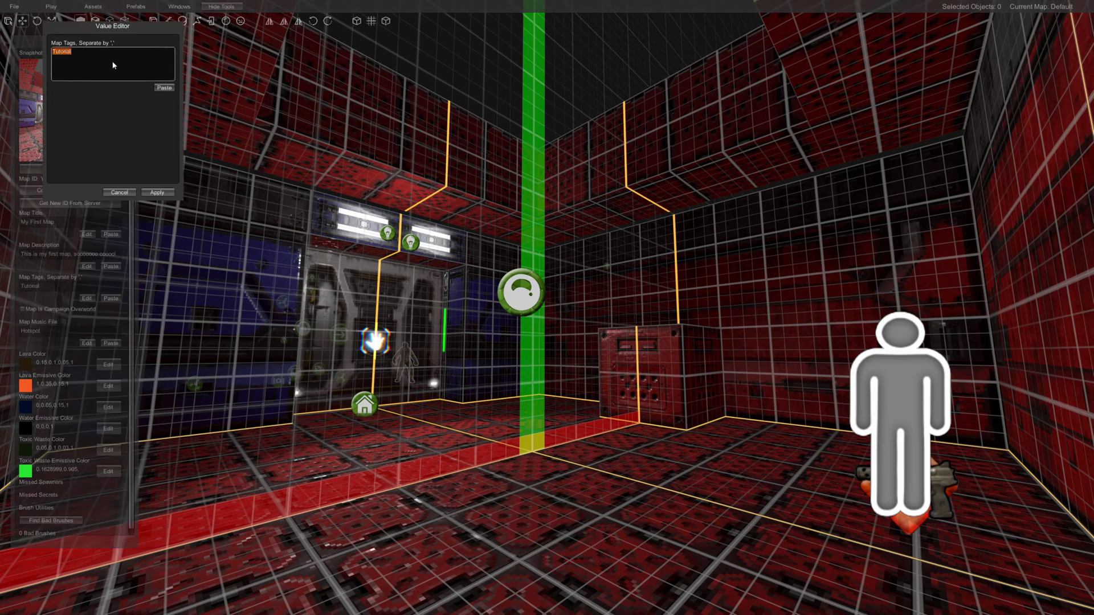
pyautogui.moveTo(111, 28); pyautogui.dragTo(238, 214)
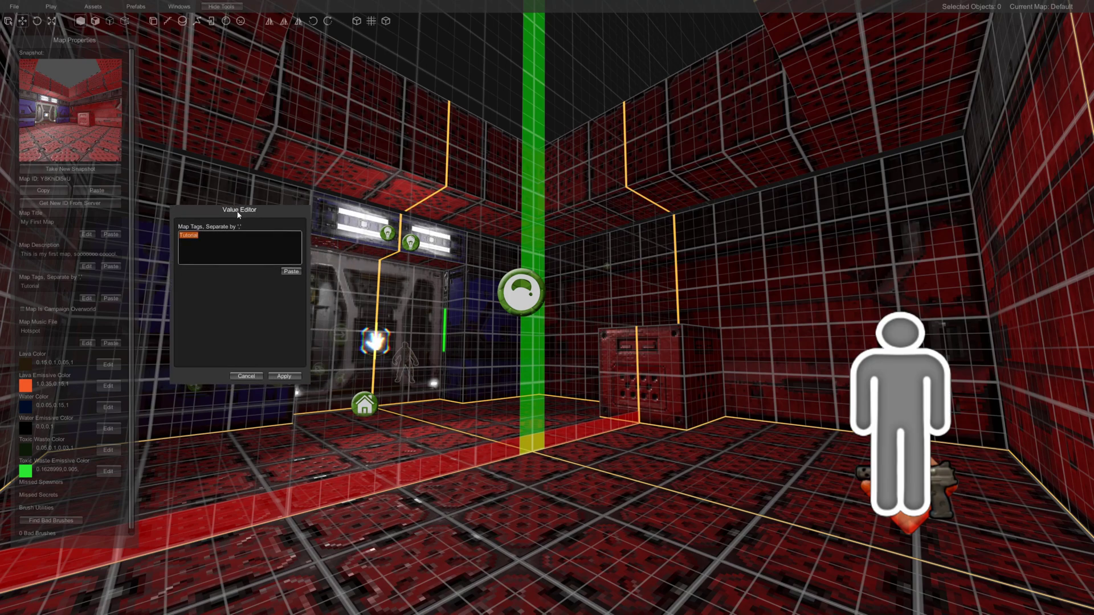
pyautogui.click(247, 248)
pyautogui.write(',meme,my')
pyautogui.press('BackSpace')
pyautogui.press('BackSpace')
pyautogui.press('BackSpace')
pyautogui.click(295, 374)
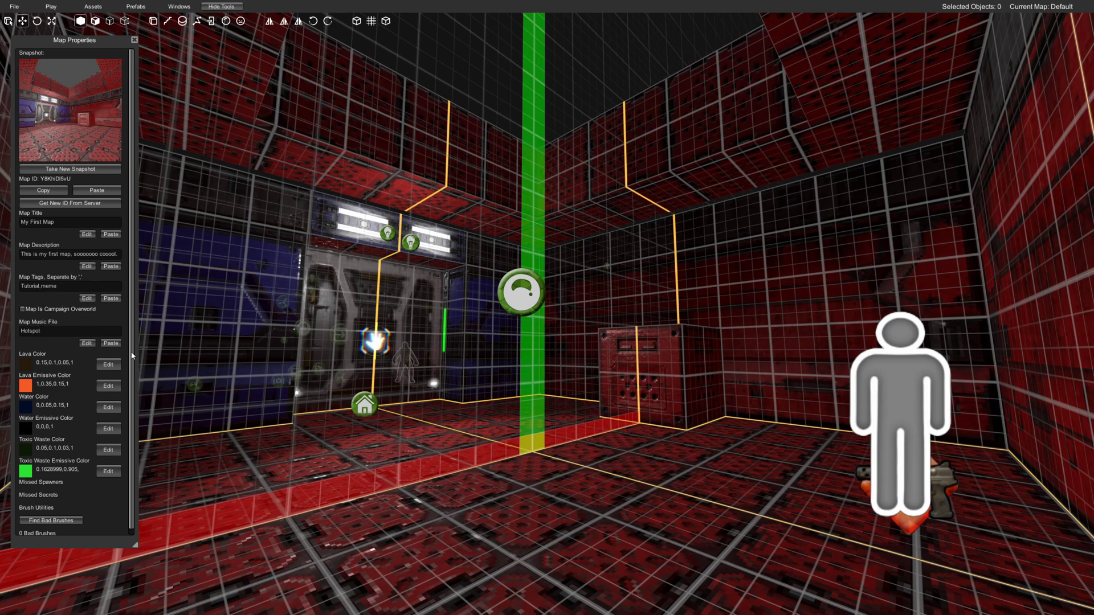
# Close the map properties and save the map
pyautogui.moveTo(132, 353)
pyautogui.mouseDown()
pyautogui.moveTo(138, 332)
pyautogui.moveTo(141, 558)
pyautogui.mouseUp()
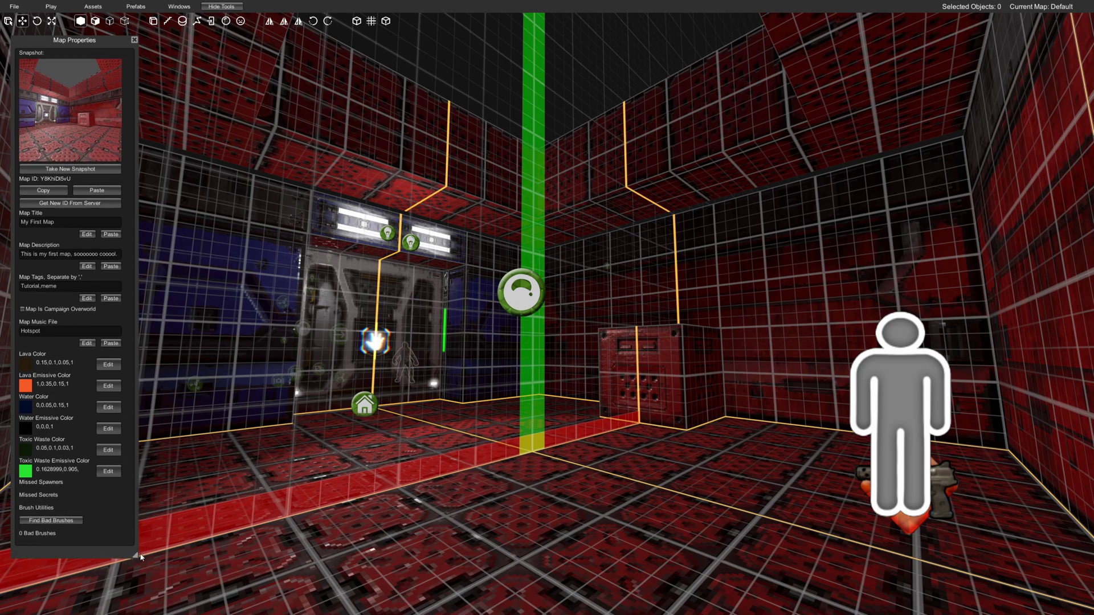
pyautogui.click(135, 40)
pyautogui.click(15, 7)
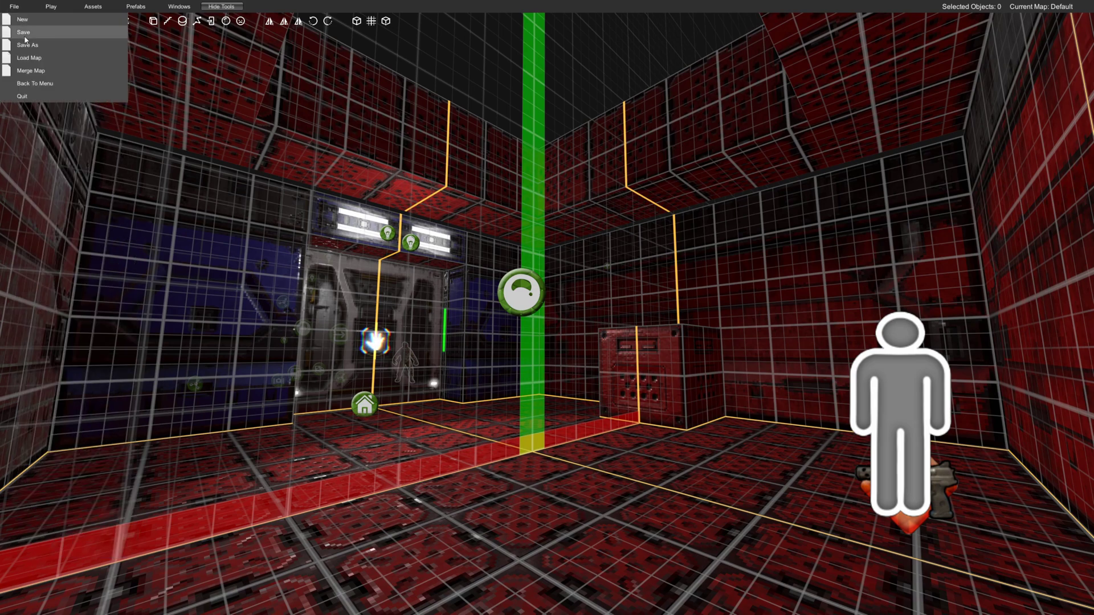
pyautogui.click(31, 35)
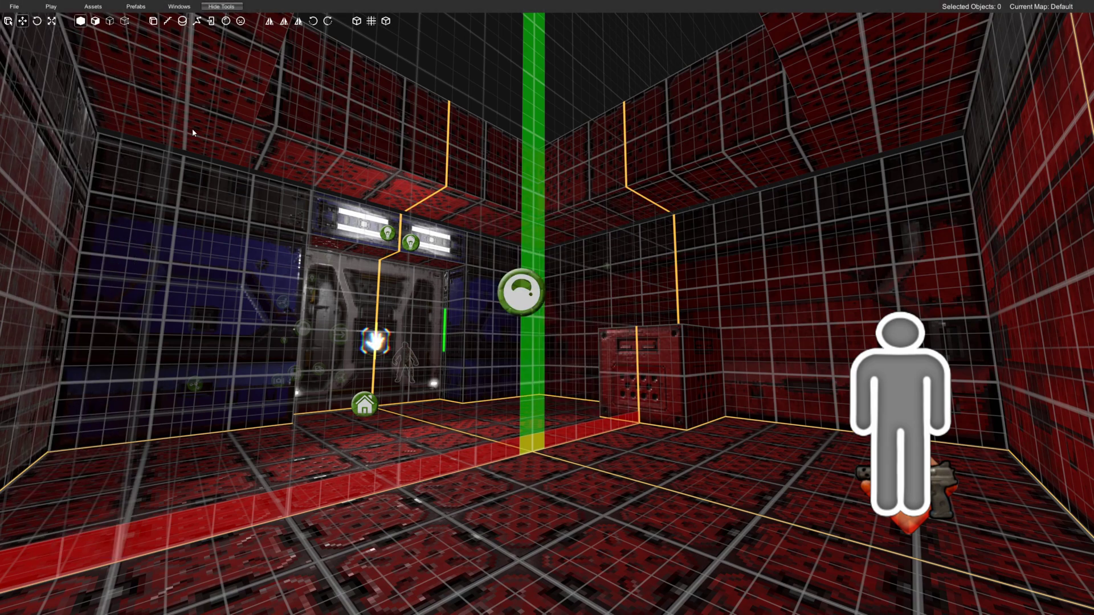
# Upload the map to the server and close the upload progress dialog
pyautogui.click(185, 5)
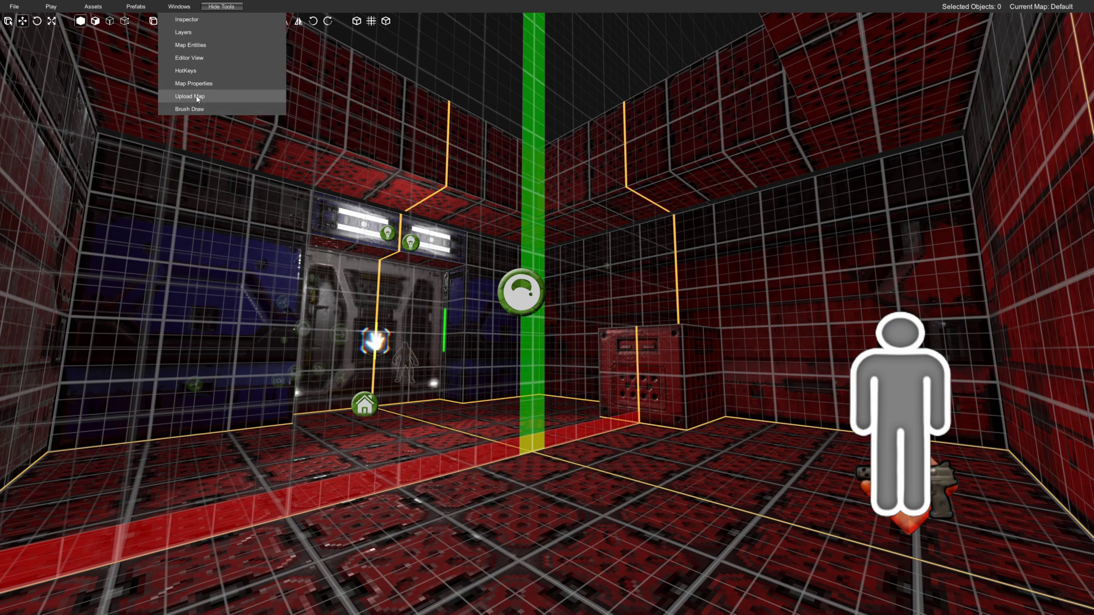
pyautogui.click(190, 96)
pyautogui.moveTo(169, 192); pyautogui.dragTo(168, 330)
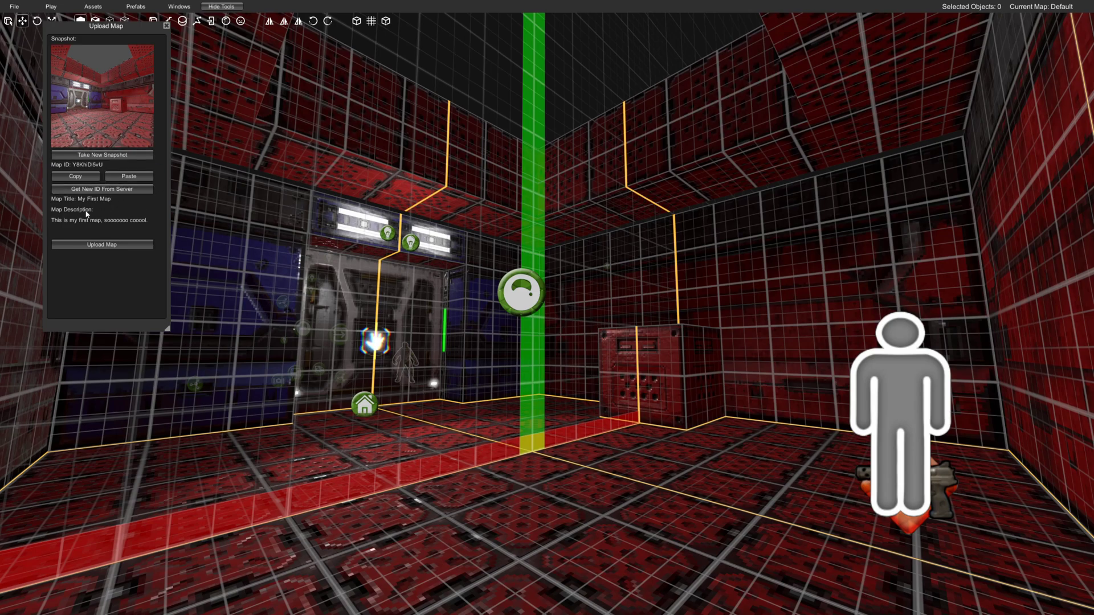
pyautogui.click(111, 245)
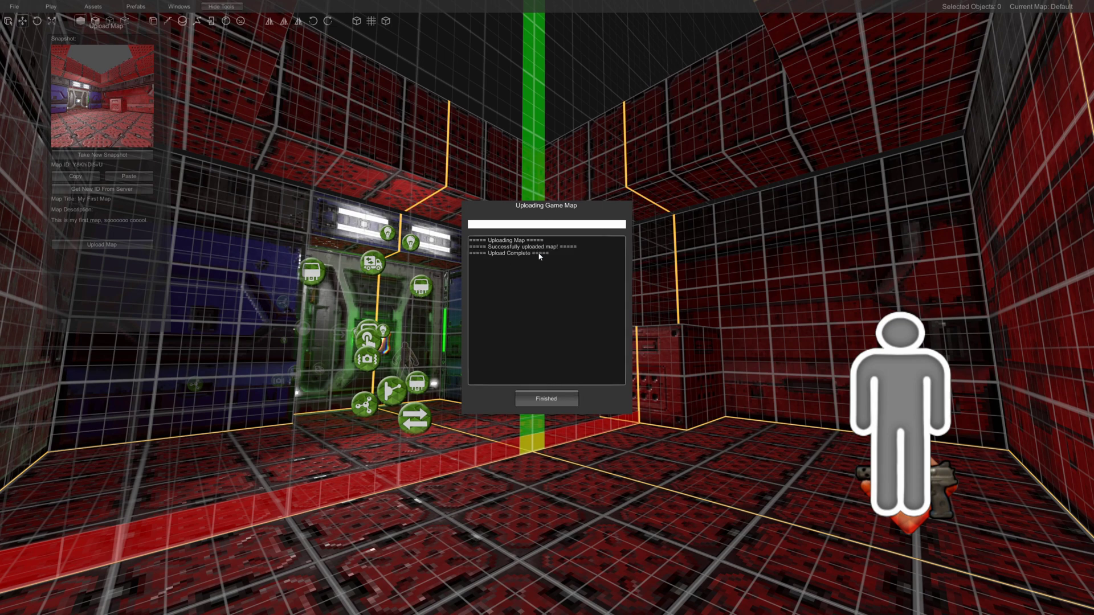
pyautogui.click(546, 399)
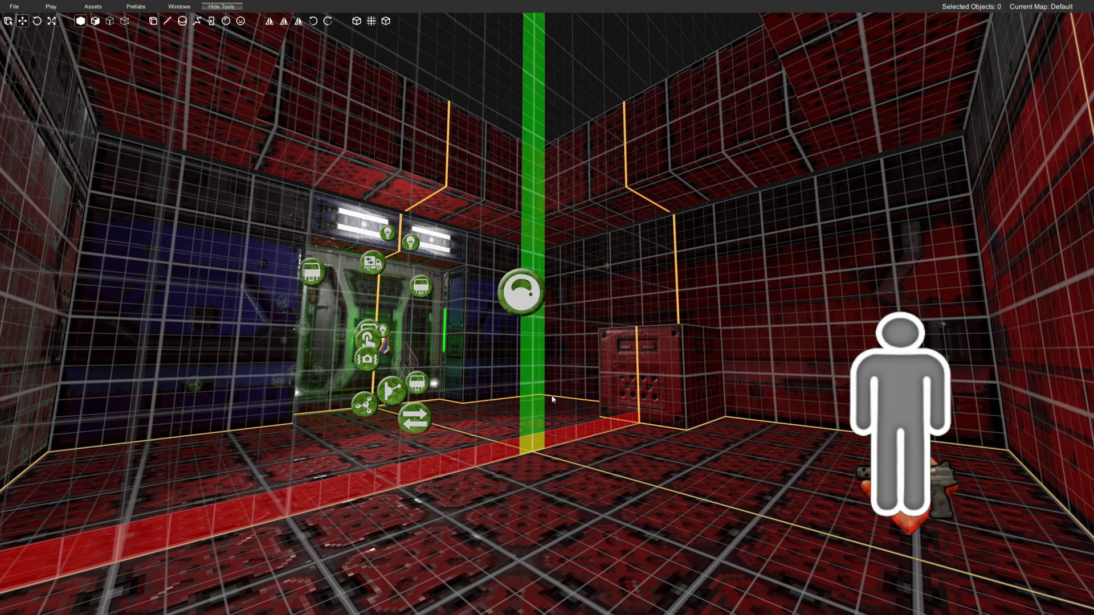
# Leave the editor for the main menu without saving again and dismiss the alpha preview notice
pyautogui.moveTo(468, 367); pyautogui.dragTo(519, 335, button='right')
pyautogui.click(14, 6)
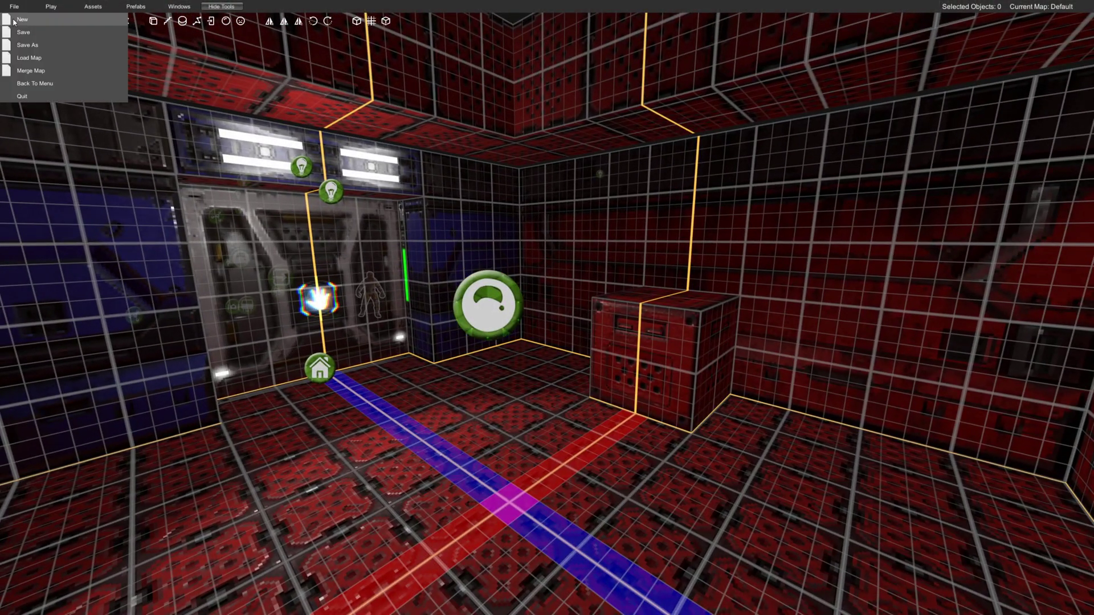
pyautogui.click(35, 84)
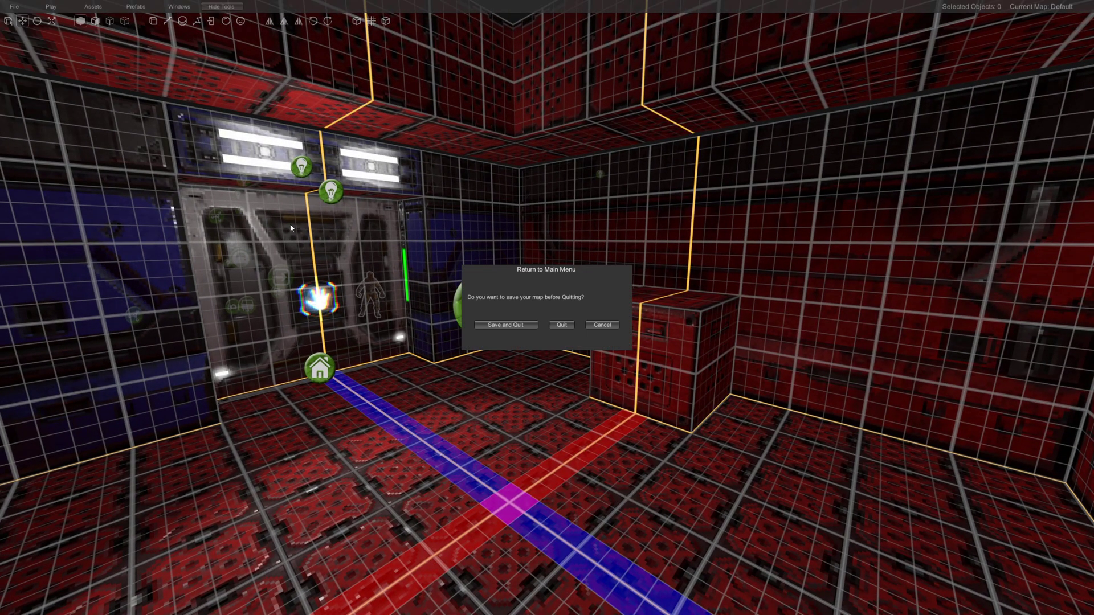
pyautogui.click(562, 326)
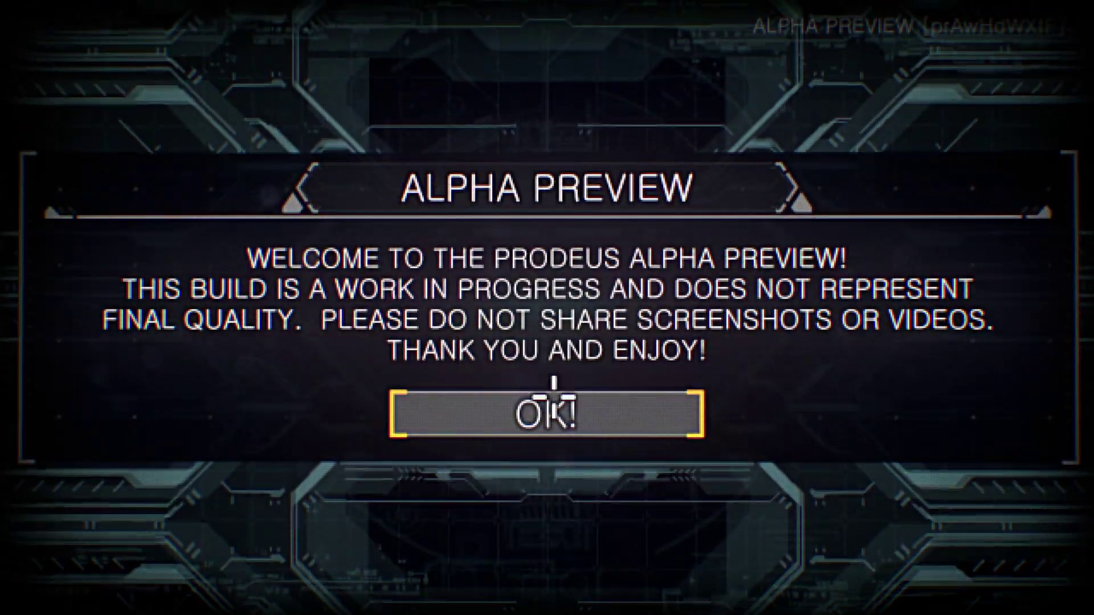
pyautogui.click(550, 411)
pyautogui.click(494, 415)
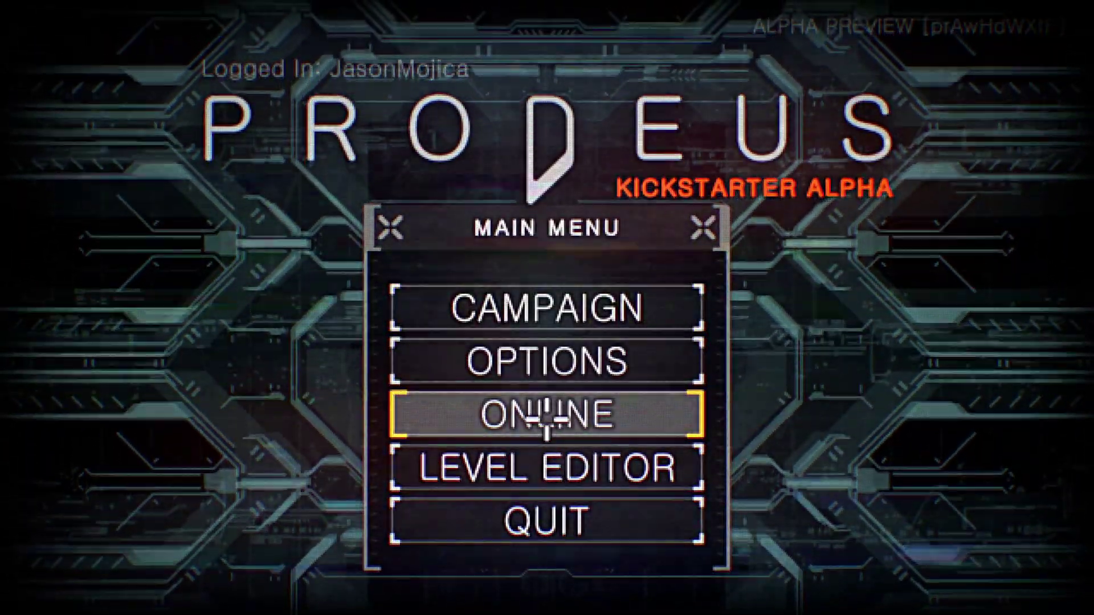
# Open "My First Map" from the online cloud maps and set its sharing to off
pyautogui.click(552, 410)
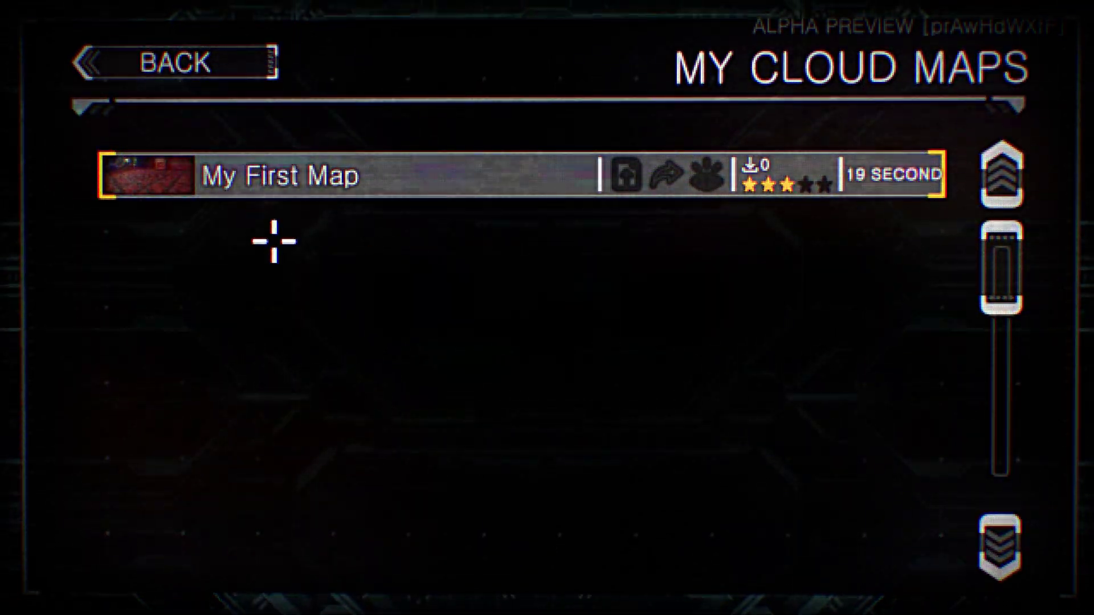
pyautogui.click(279, 183)
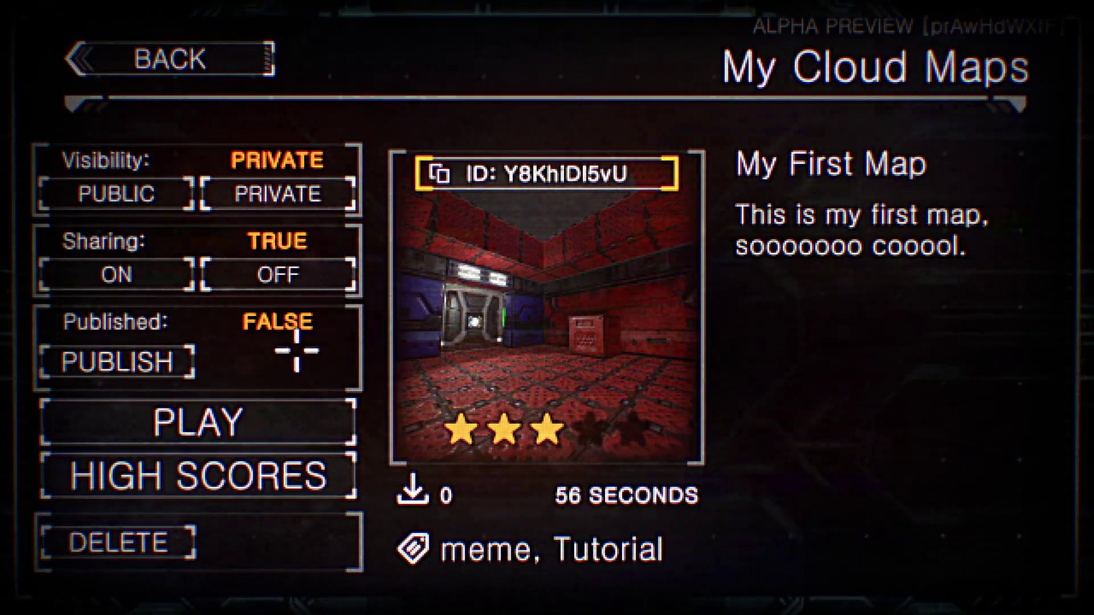
pyautogui.click(262, 284)
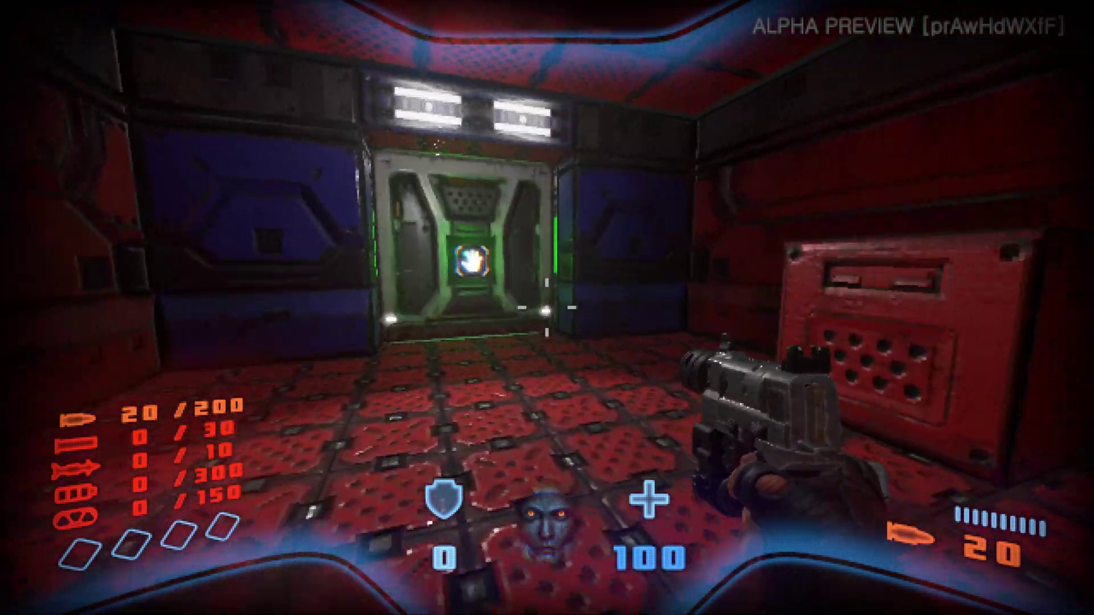
# Play the uploaded map through the green-lit door into the next room, and pause the game there
pyautogui.press('w')
pyautogui.press('e')
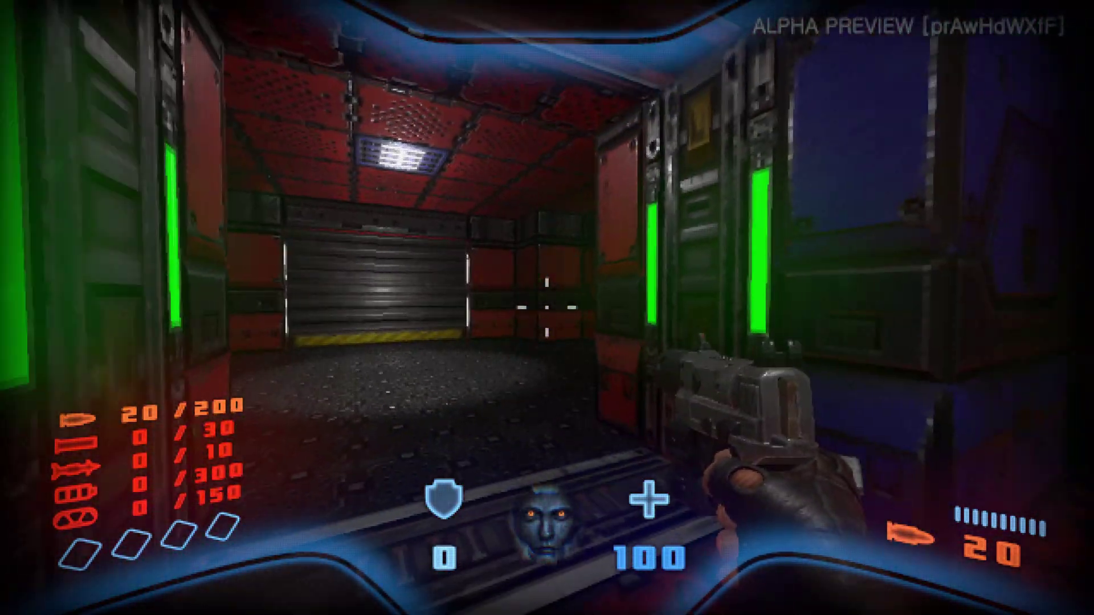
pyautogui.press('Escape')
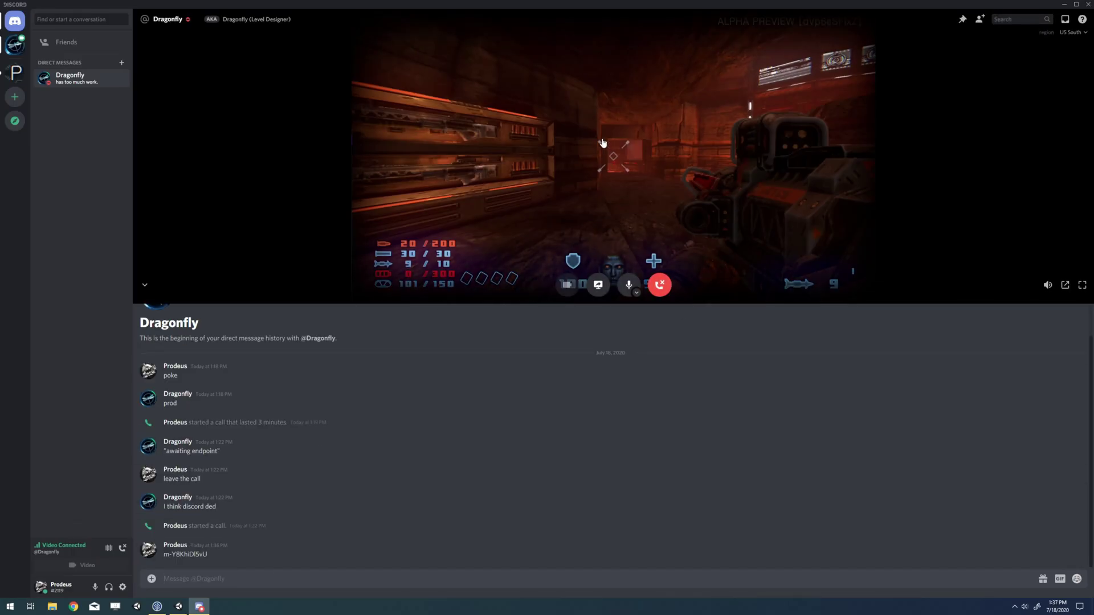
# Expand the other player's Discord stream to full screen and shoot the enemy appearing in the first room behind the door
pyautogui.doubleClick(603, 143)
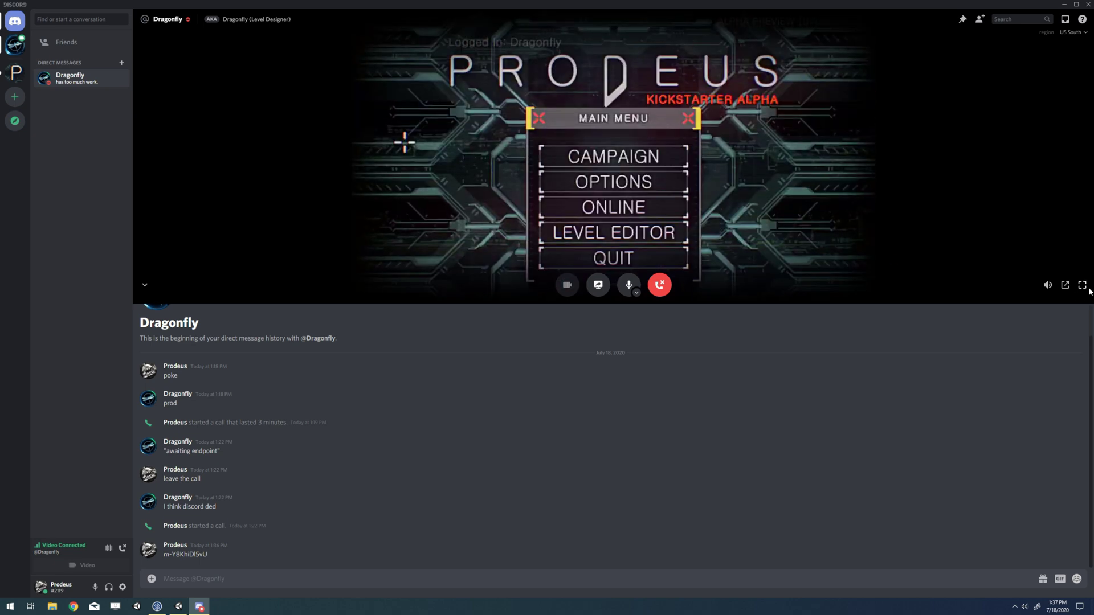
pyautogui.click(1082, 284)
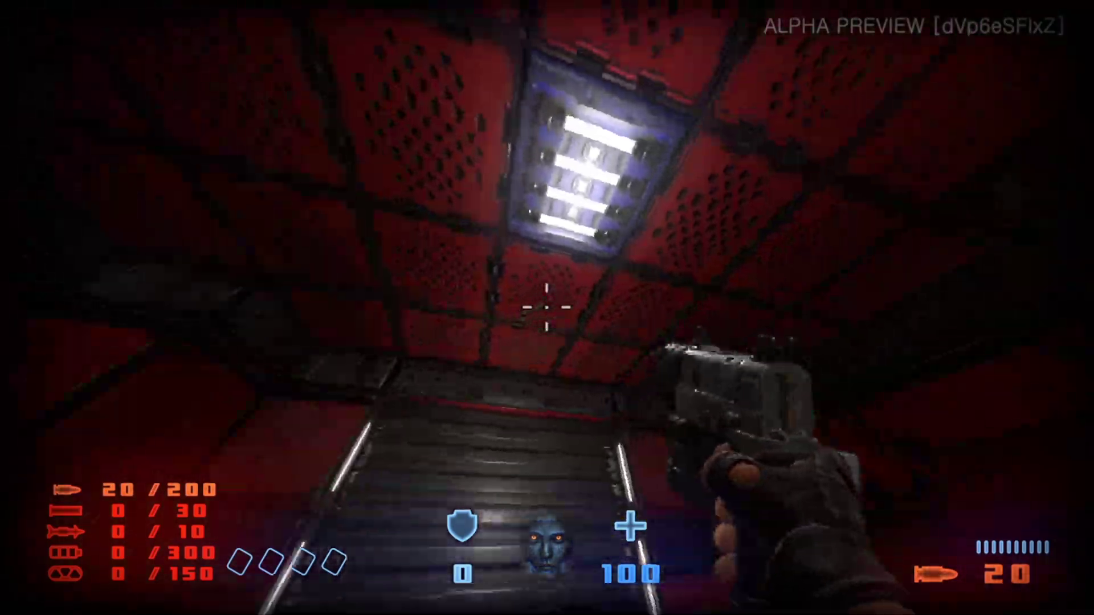
pyautogui.rightClick(547, 308)
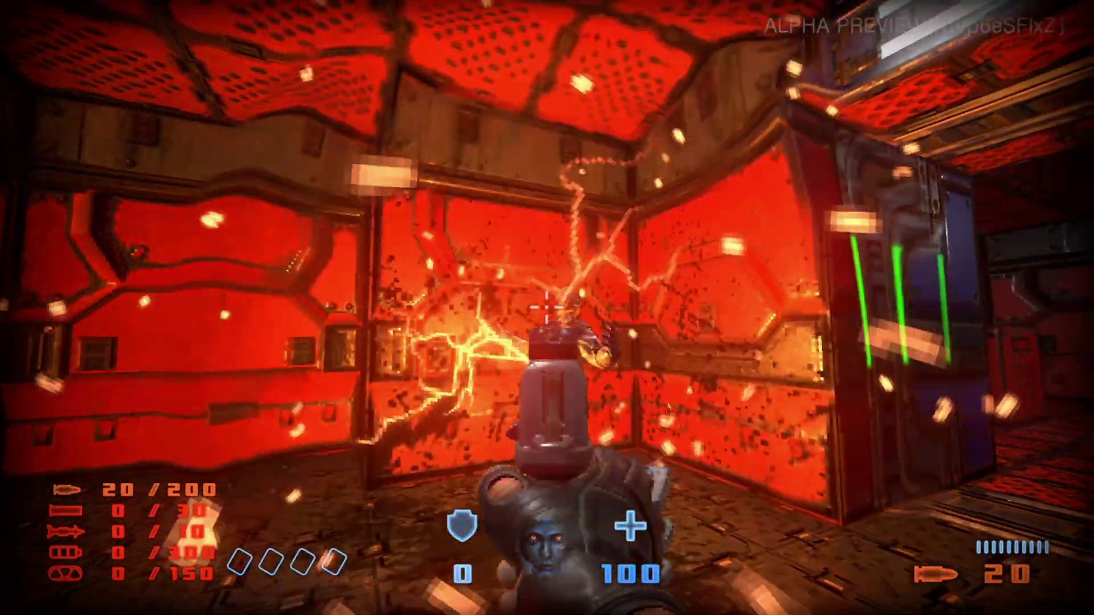
pyautogui.click(547, 308)
pyautogui.click(547, 307)
pyautogui.rightClick(547, 308)
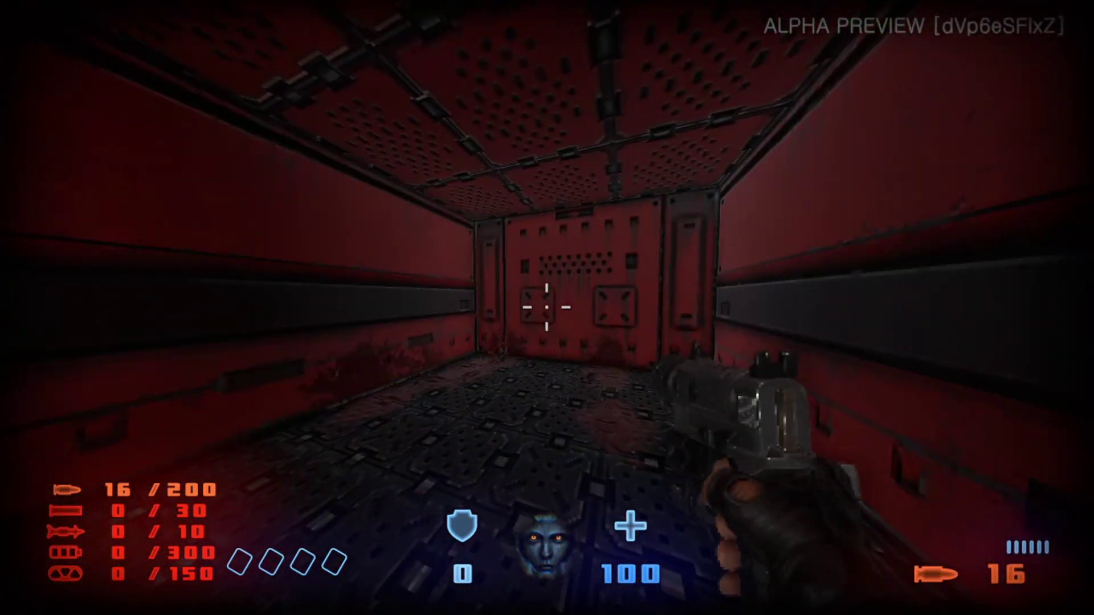
# Explore the dead-end corridor and the starting room of the map, and use the green-lit door
pyautogui.press('w')
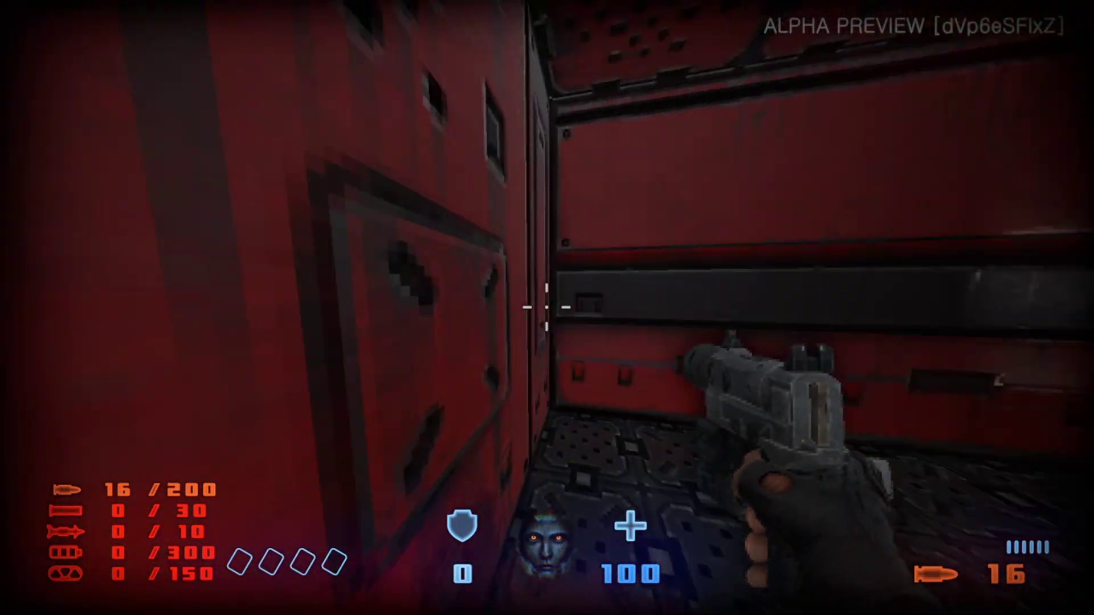
pyautogui.press('w')
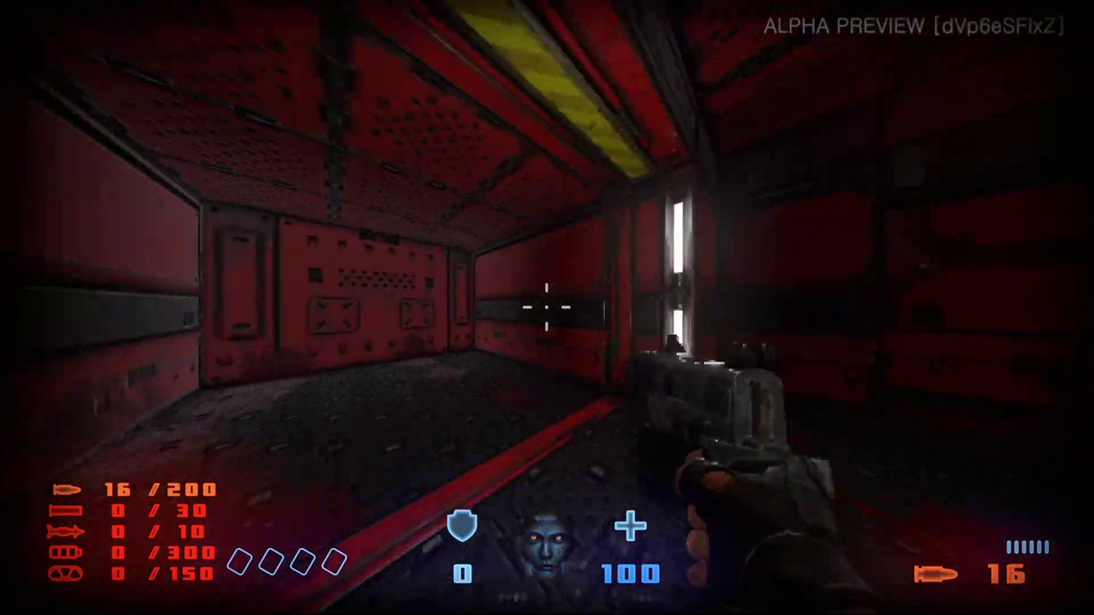
pyautogui.press('w')
pyautogui.press('w')
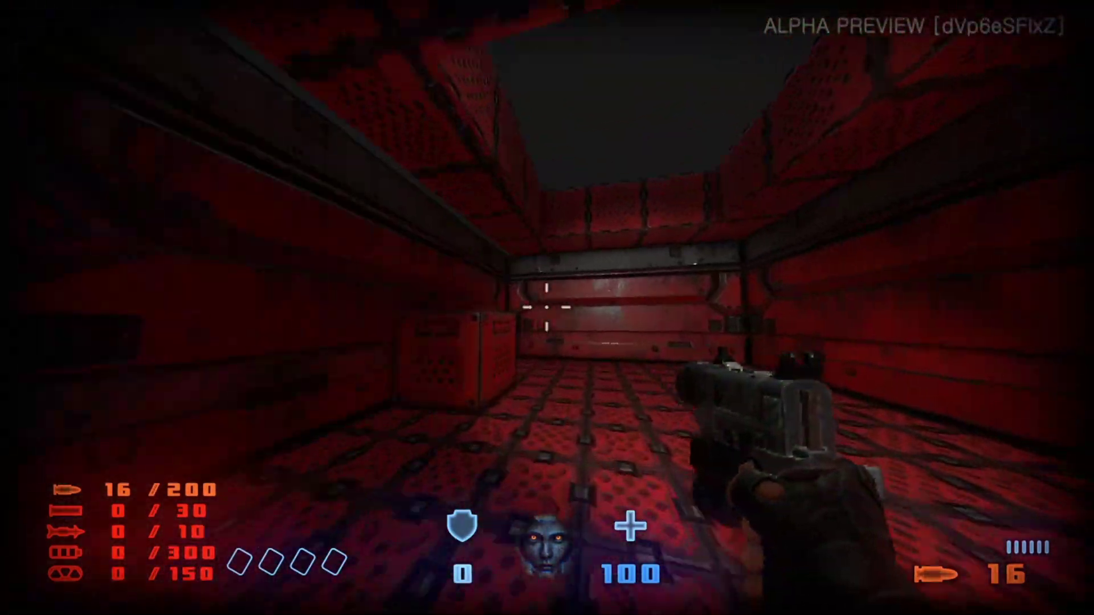
pyautogui.press('w')
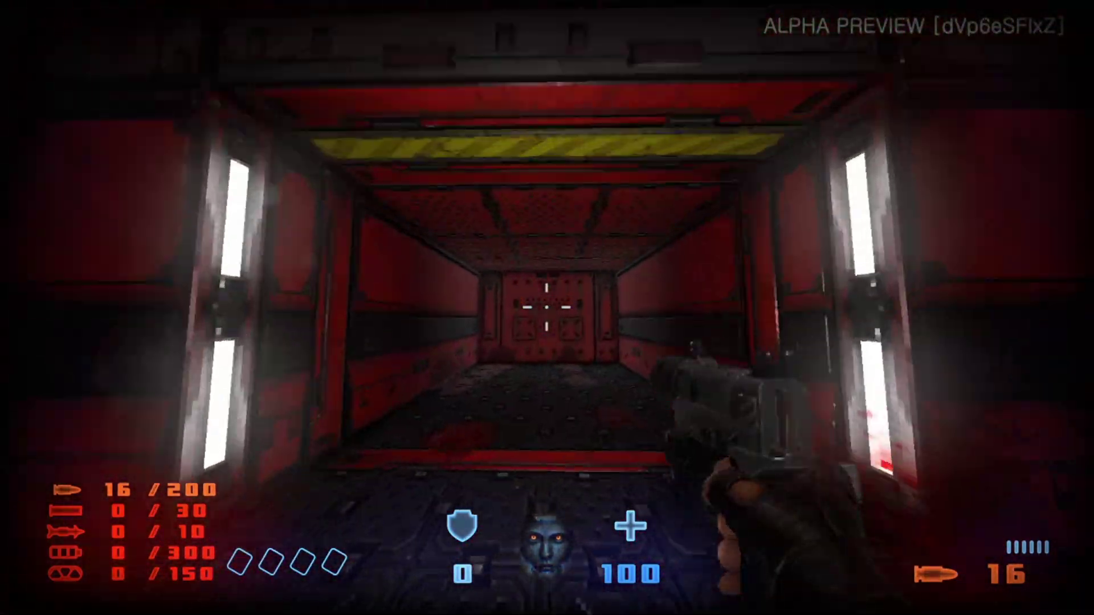
pyautogui.press('w')
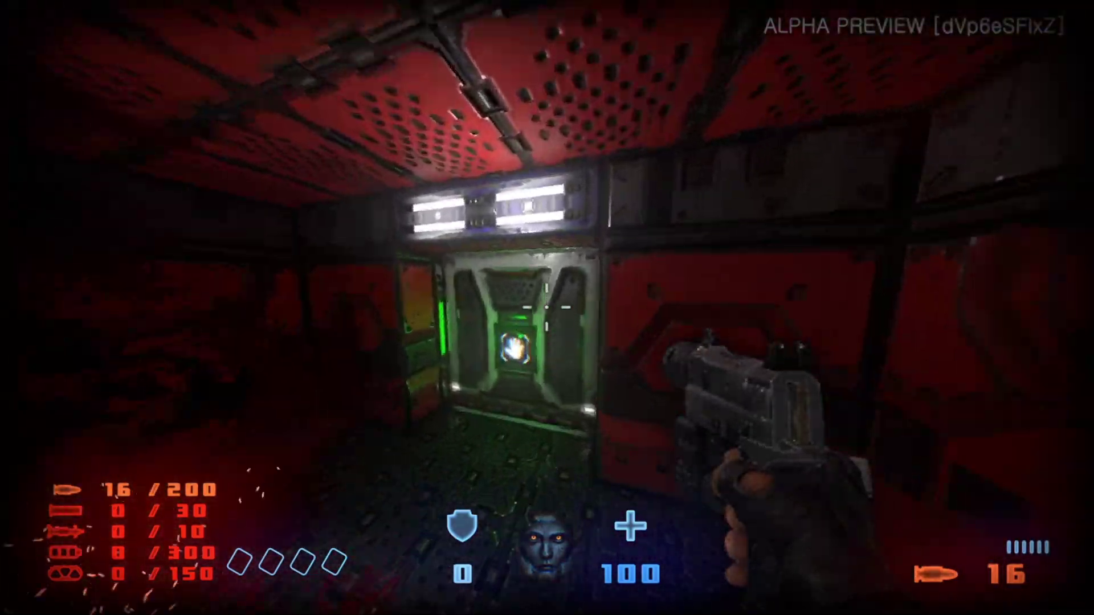
pyautogui.press('e')
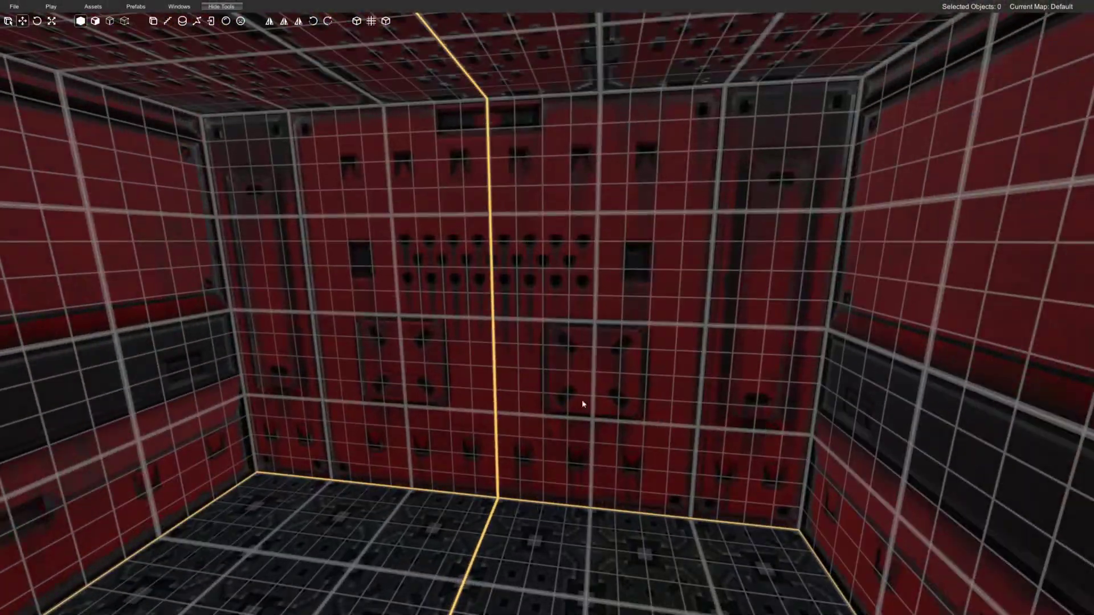
# Divide the corridor's end wall into vertical panels around a wide central section and select that central face
pyautogui.click(582, 401)
pyautogui.moveTo(620, 369); pyautogui.dragTo(549, 334, button='right')
pyautogui.press('3')
pyautogui.click(518, 107)
pyautogui.press('2')
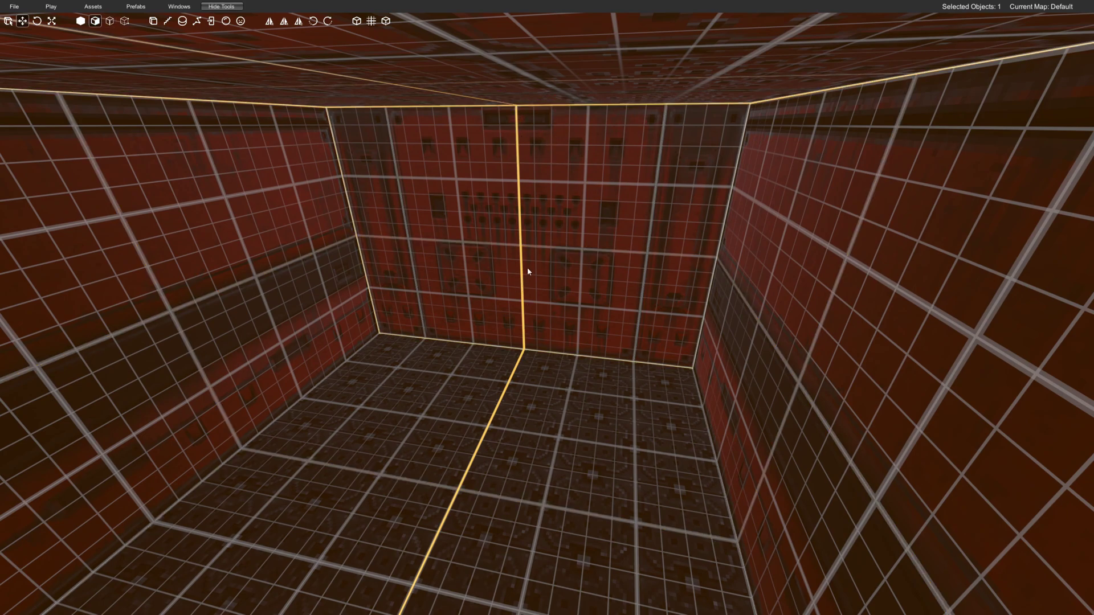
pyautogui.click(530, 268)
pyautogui.press('3')
pyautogui.click(630, 258)
pyautogui.moveTo(629, 251); pyautogui.dragTo(696, 257)
pyautogui.press('2')
pyautogui.click(540, 264)
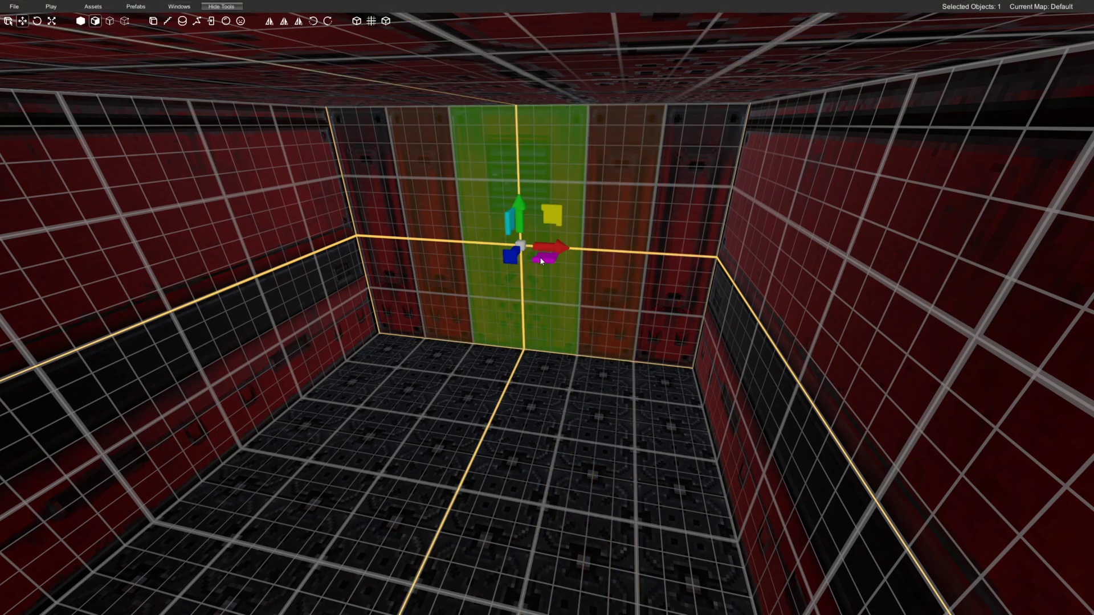
# Raise the lower edge of the central wall panel to leave an opening beneath it
pyautogui.press('3')
pyautogui.click(525, 347)
pyautogui.moveTo(523, 320); pyautogui.dragTo(551, 114)
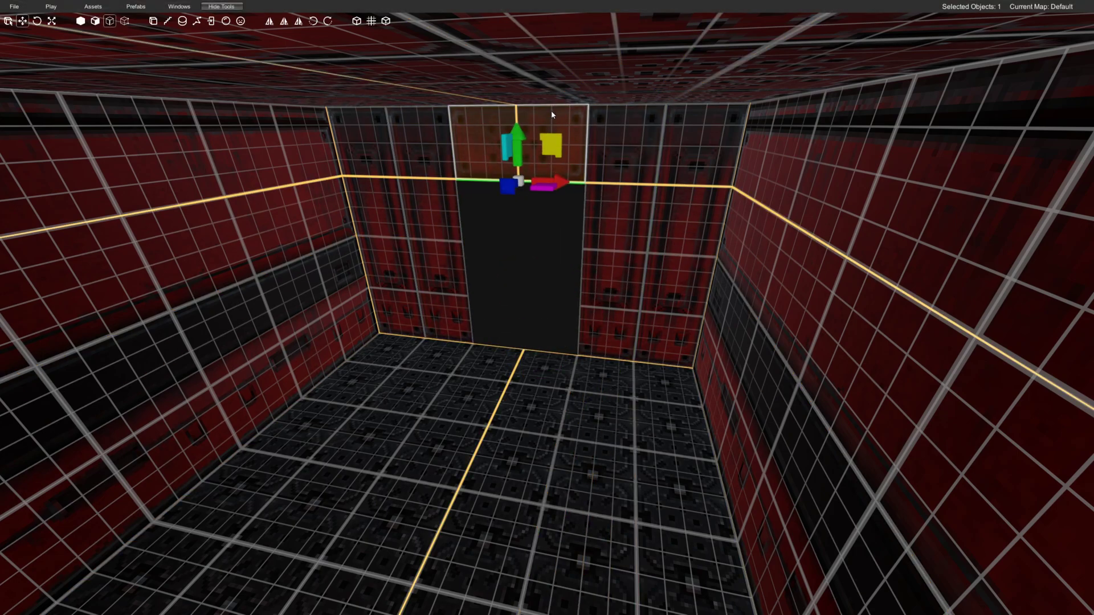
# Copy the panel above the opening and move the copy down to the floor
pyautogui.press('2')
pyautogui.click(536, 128)
pyautogui.press('1')
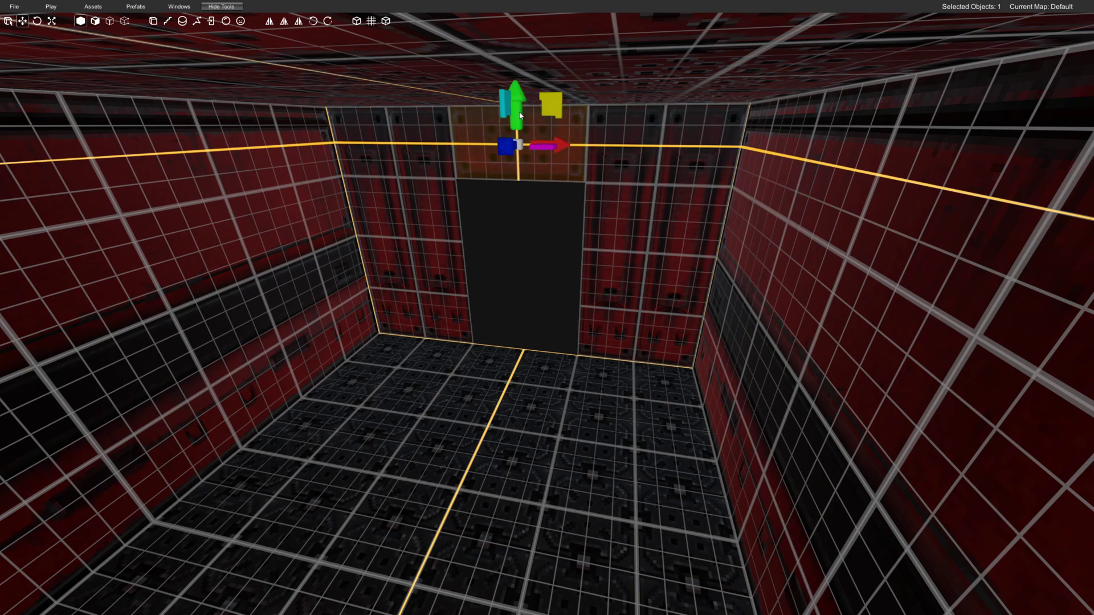
pyautogui.moveTo(519, 116); pyautogui.dragTo(524, 297)
# Place the Button_single_2x2 prefab in the end wall's opening and close the Ref Map Browser
pyautogui.moveTo(585, 307); pyautogui.dragTo(594, 309, button='right')
pyautogui.press('w')
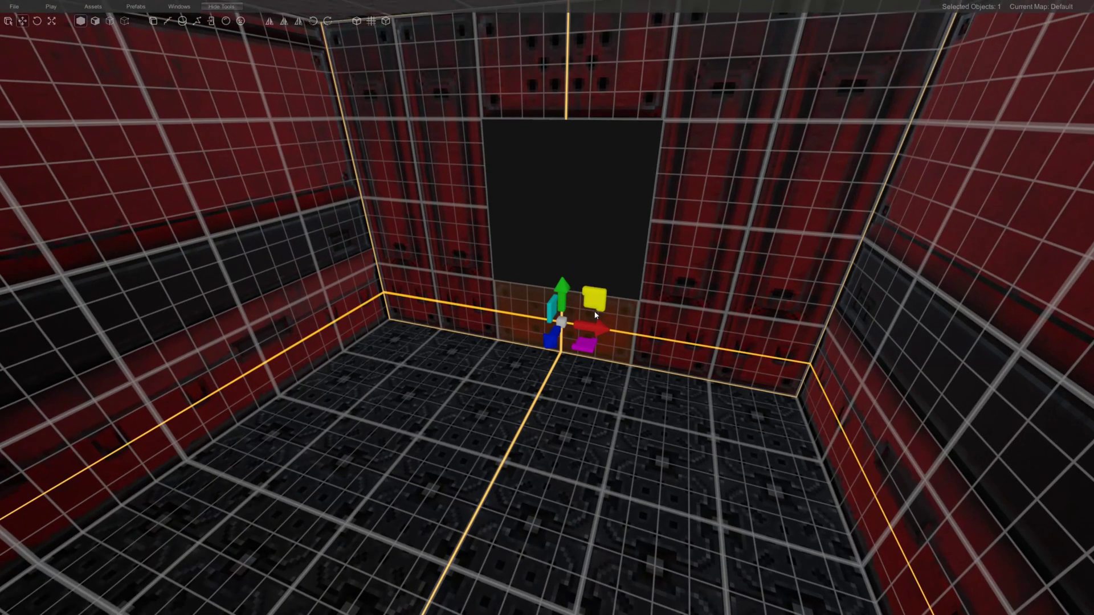
pyautogui.click(137, 4)
pyautogui.click(196, 60)
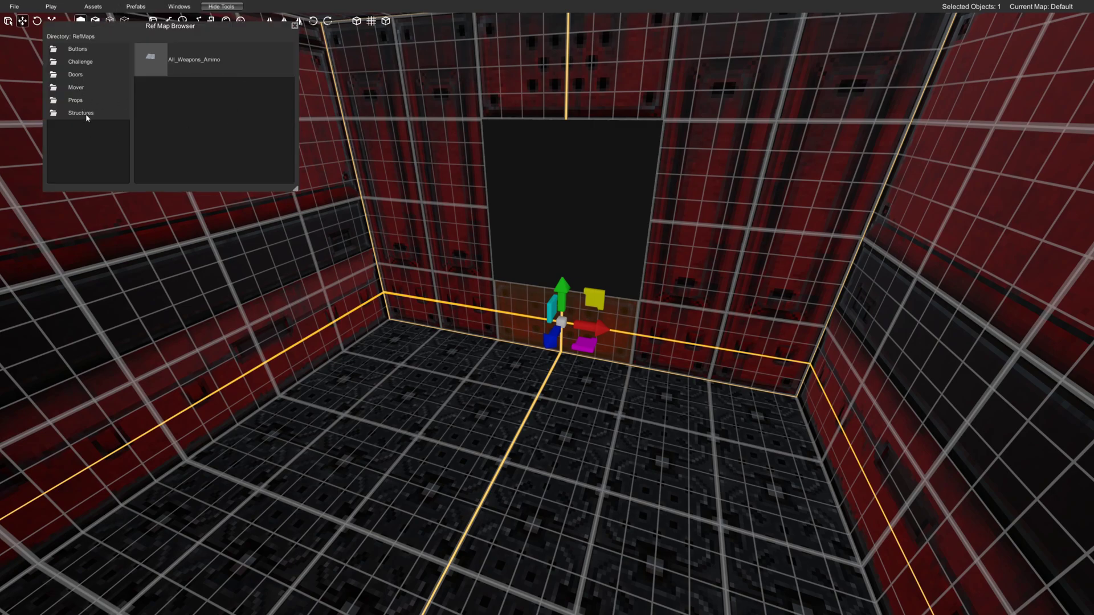
pyautogui.doubleClick(78, 49)
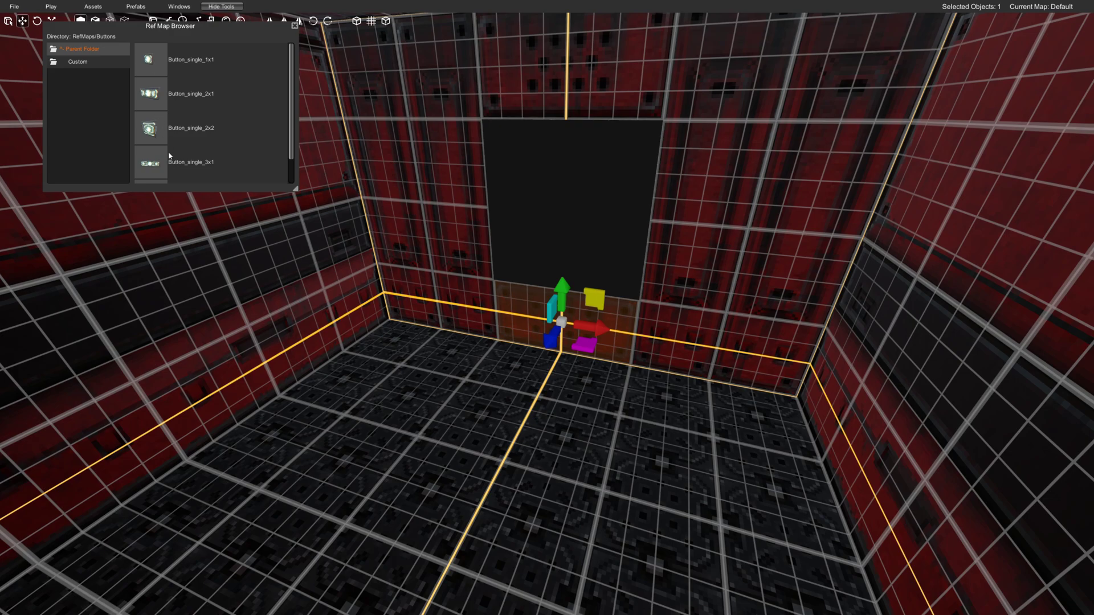
pyautogui.moveTo(149, 133); pyautogui.dragTo(598, 296)
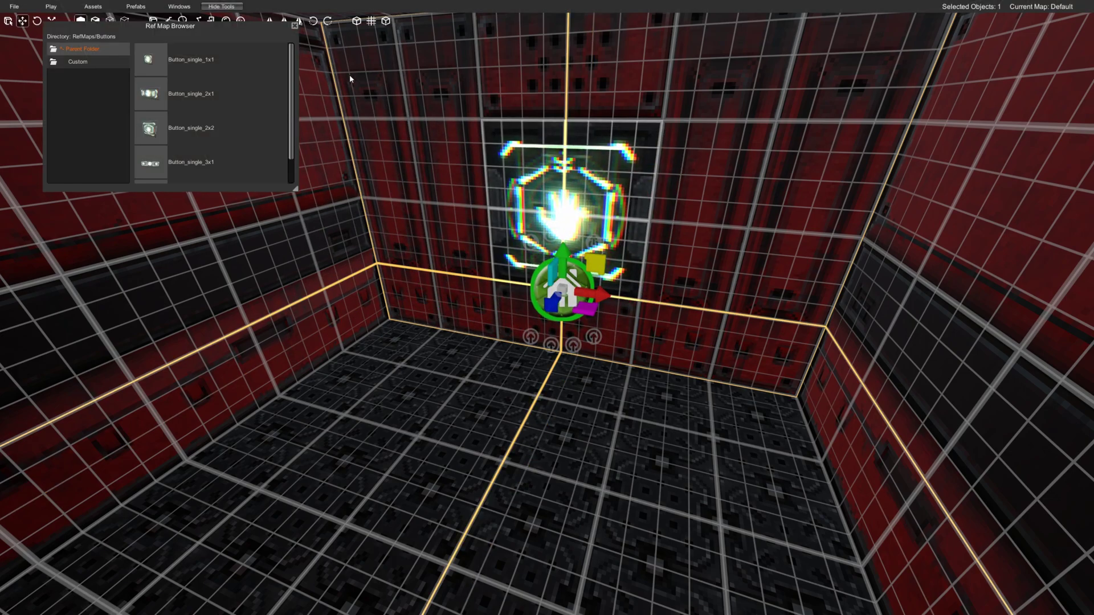
pyautogui.click(294, 25)
# Add a LevelEnd entity from the Function assets to the floor corner beside the button wall
pyautogui.click(93, 7)
pyautogui.click(107, 23)
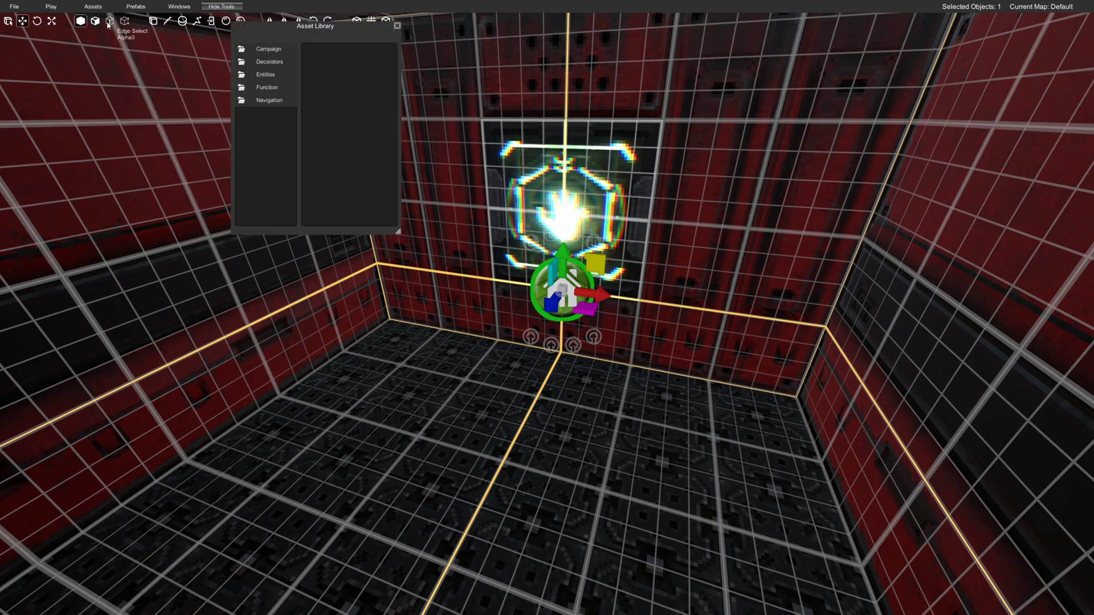
pyautogui.click(268, 87)
pyautogui.scroll(-5, 348, 154)
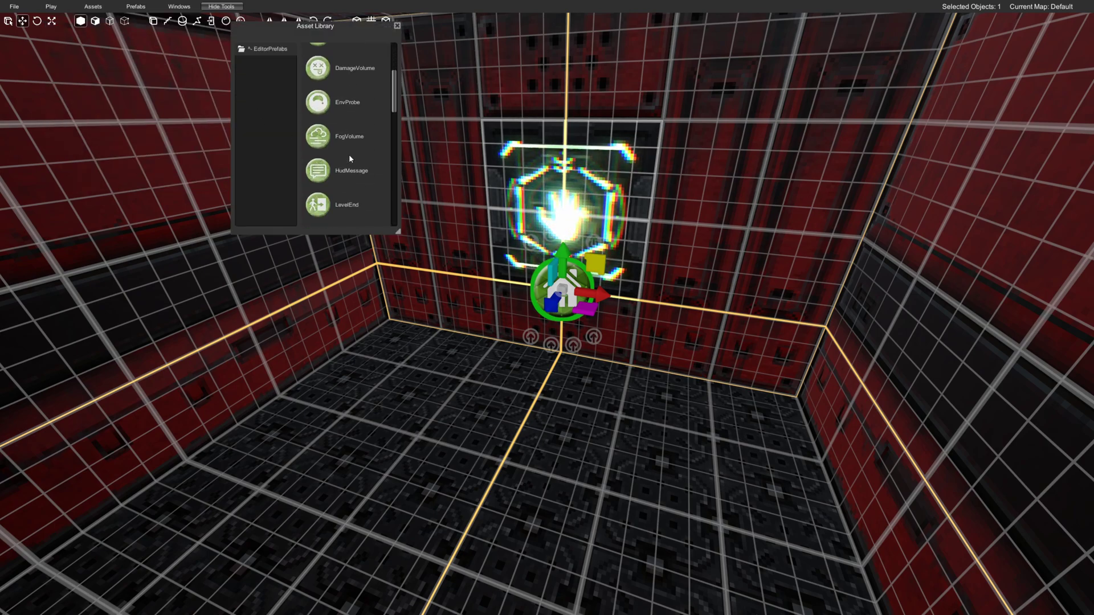
pyautogui.moveTo(402, 359); pyautogui.dragTo(396, 341)
pyautogui.moveTo(516, 330); pyautogui.dragTo(399, 327, button='right')
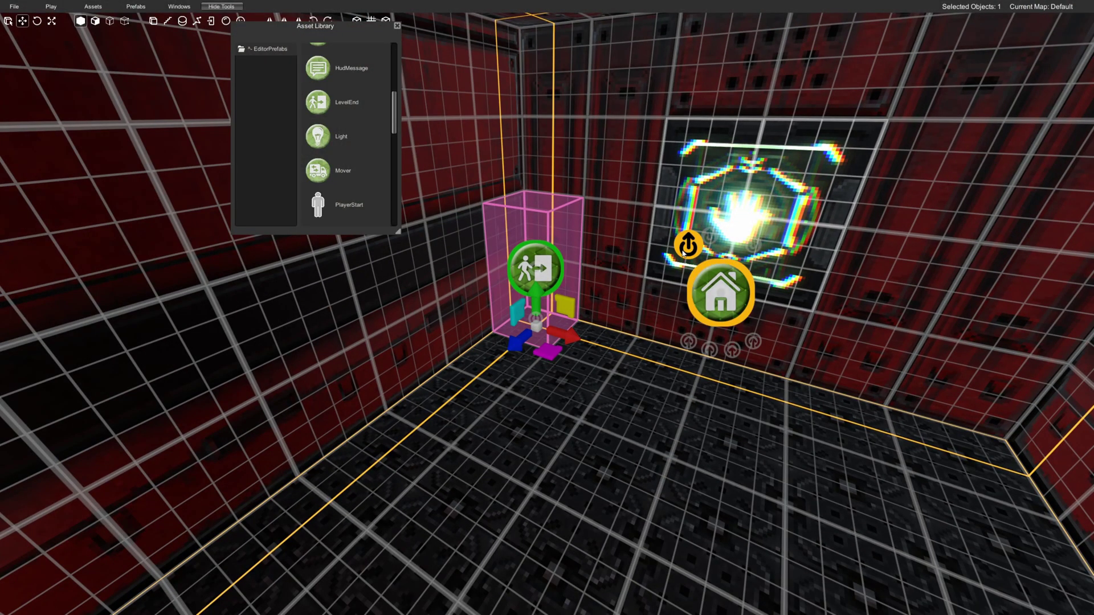
# Link the button's output to the LevelEnd's power input and close the Asset Library
pyautogui.click(638, 154)
pyautogui.moveTo(685, 243); pyautogui.dragTo(535, 317)
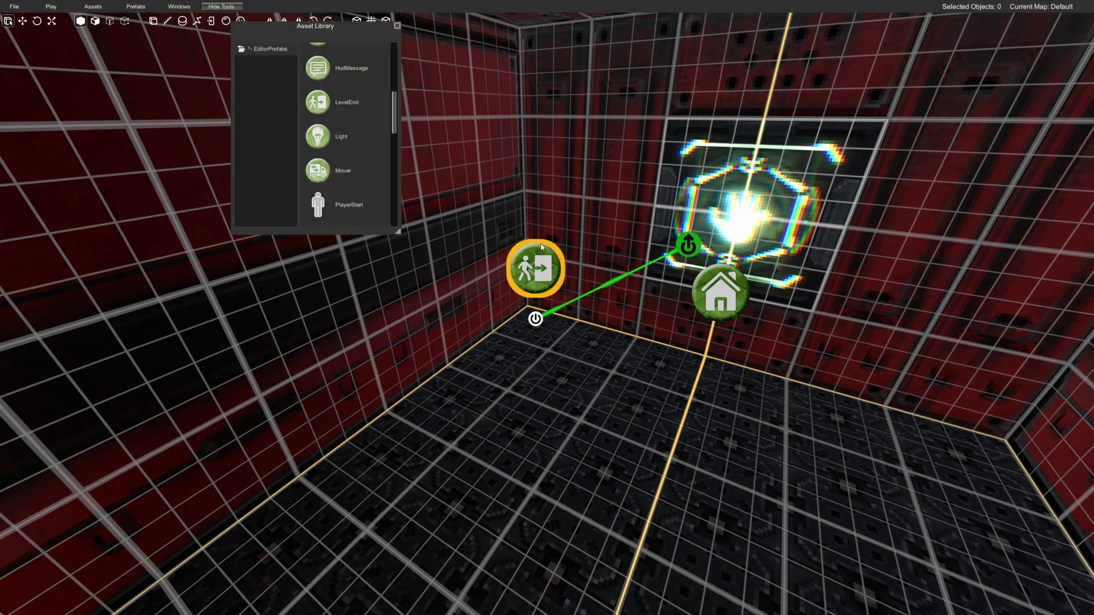
pyautogui.click(535, 271)
pyautogui.moveTo(570, 292); pyautogui.dragTo(604, 297, button='right')
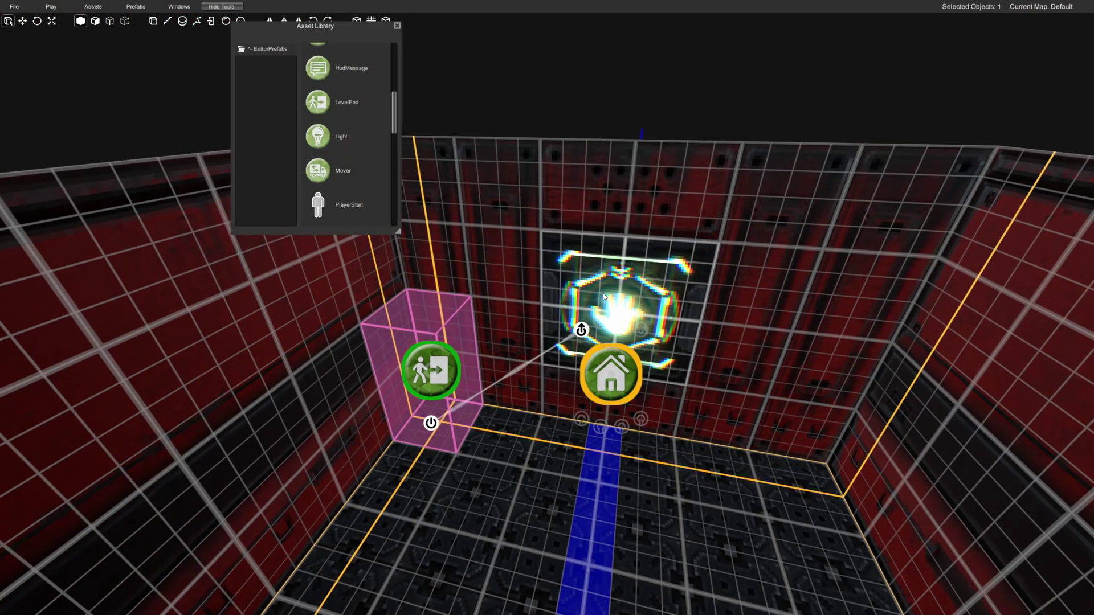
pyautogui.click(398, 26)
# Save the edited map, upload it to the server again, and dismiss the upload progress dialog
pyautogui.click(11, 4)
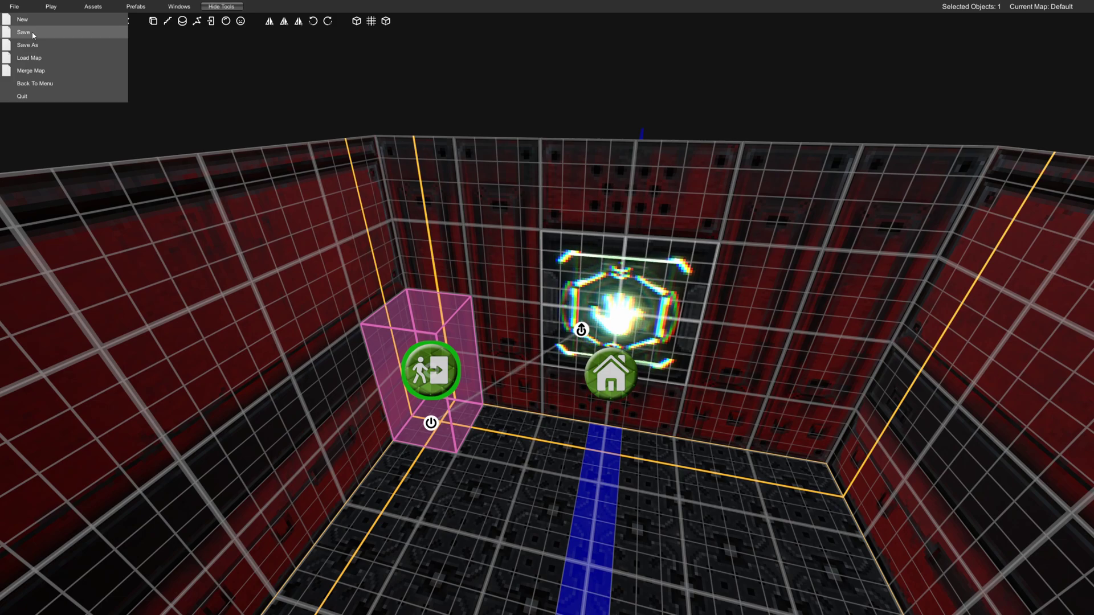
pyautogui.click(32, 33)
pyautogui.moveTo(415, 223); pyautogui.dragTo(448, 243, button='right')
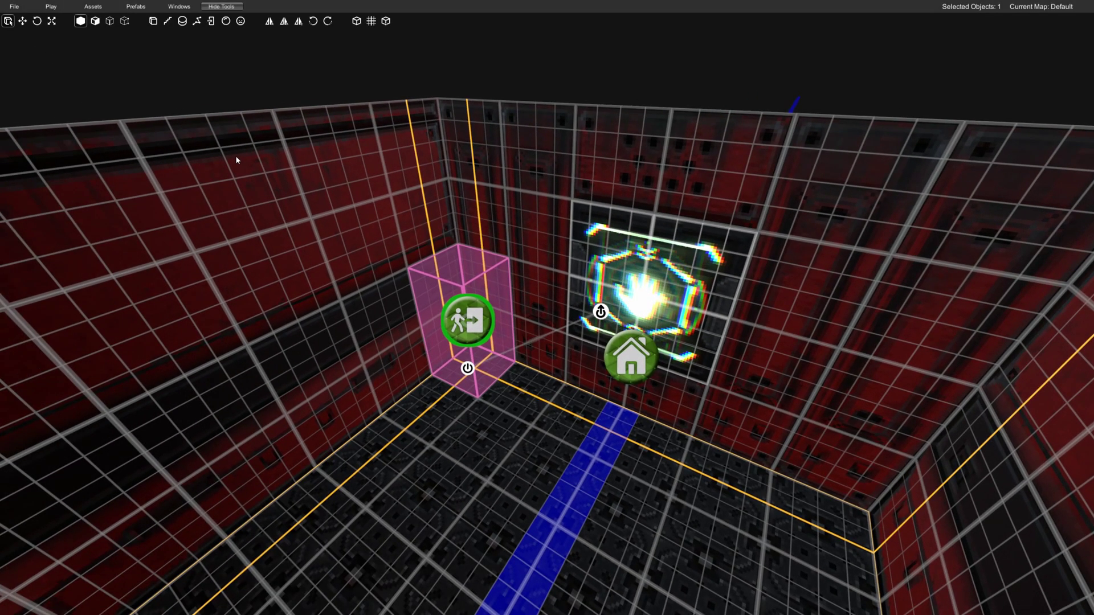
pyautogui.click(161, 6)
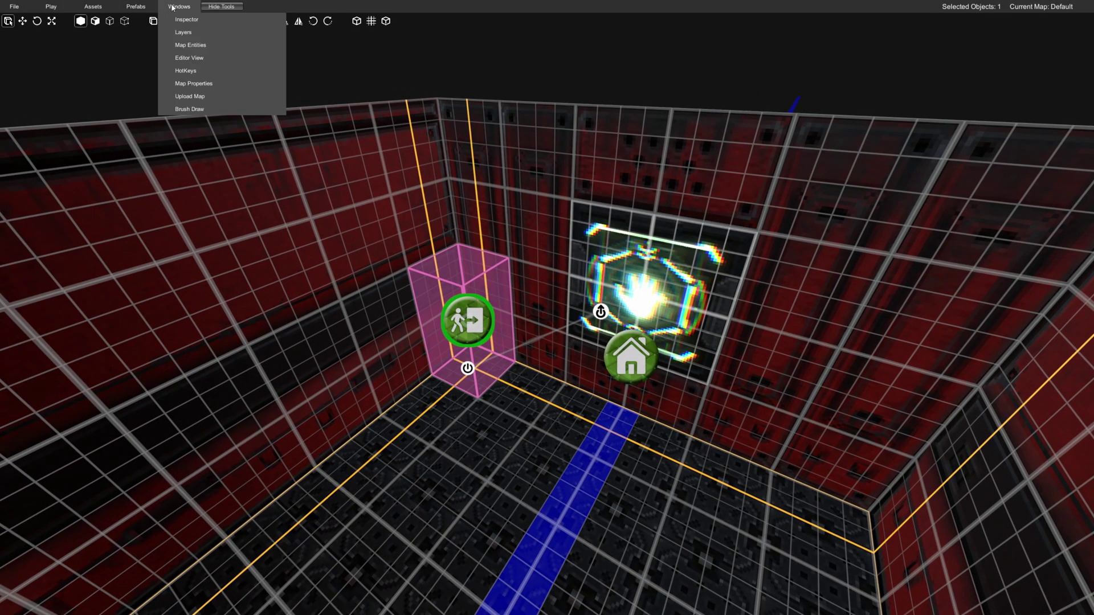
pyautogui.click(190, 97)
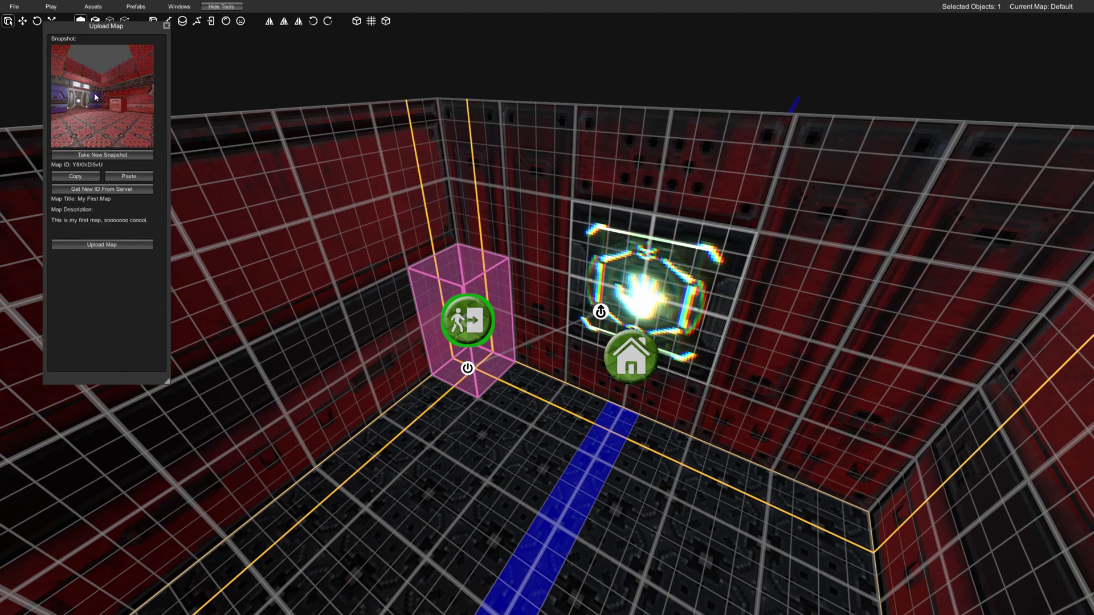
pyautogui.click(97, 247)
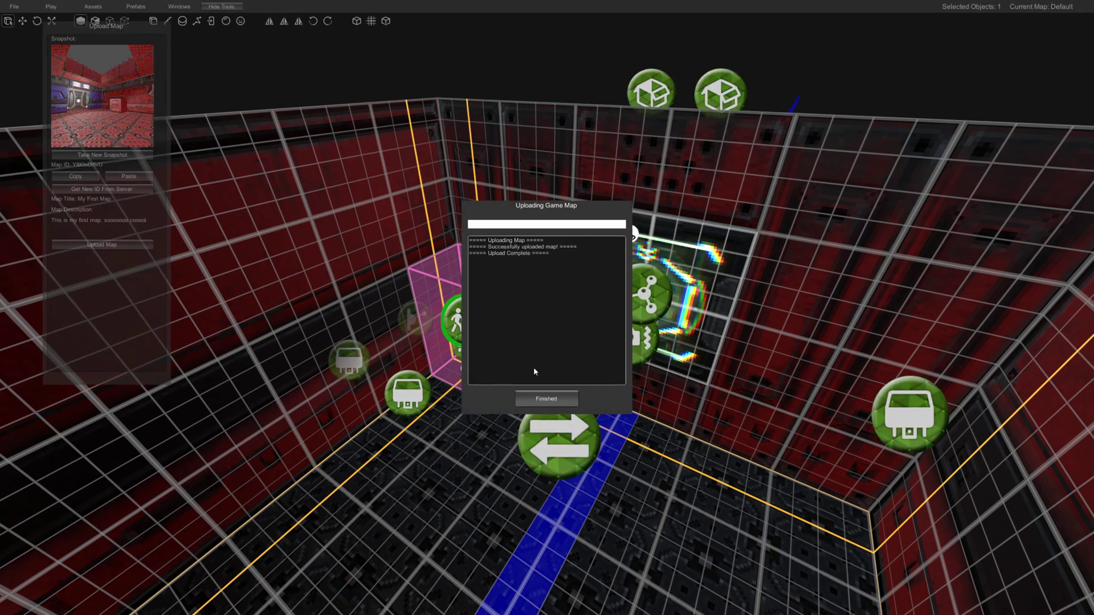
pyautogui.click(547, 399)
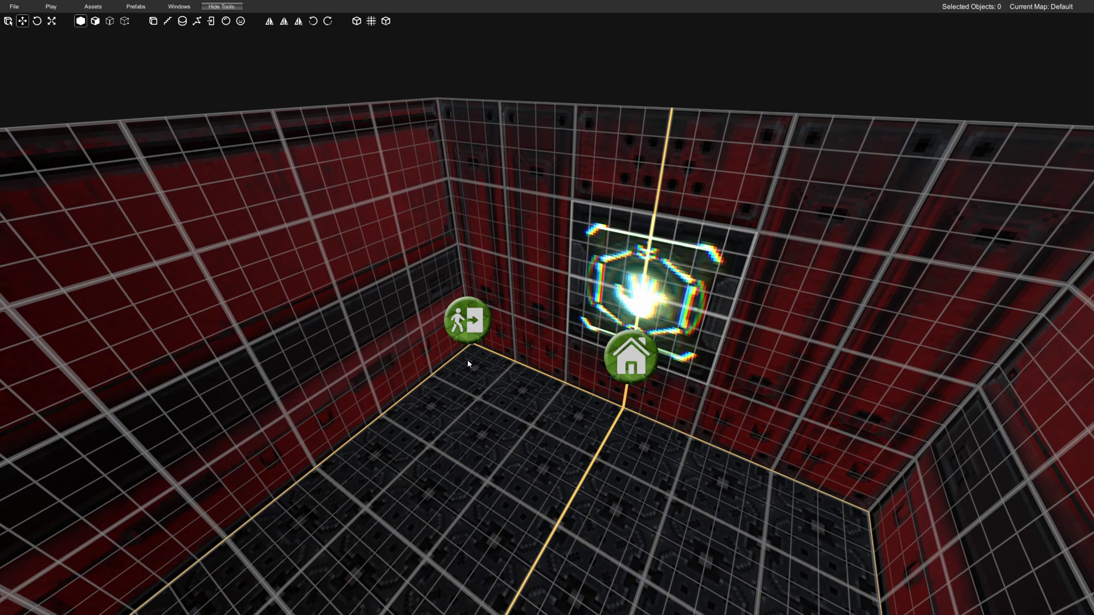
# Switch to the full-screen Discord stream and play through the green-lit door, shooting the enemy in the next room
pyautogui.hotkey('alt', 'Tab')
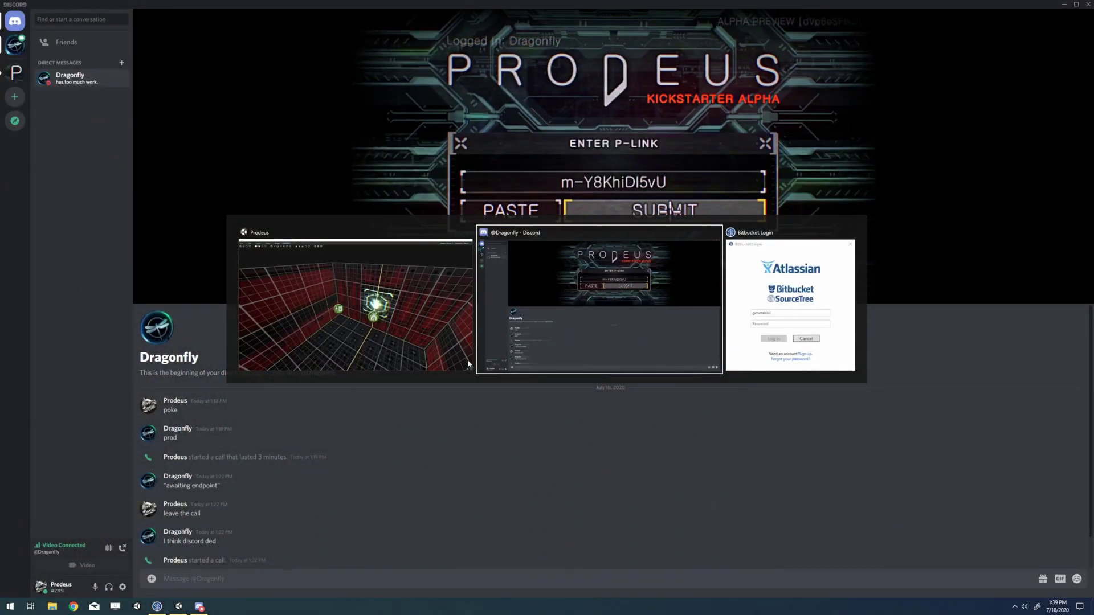
pyautogui.click(1083, 286)
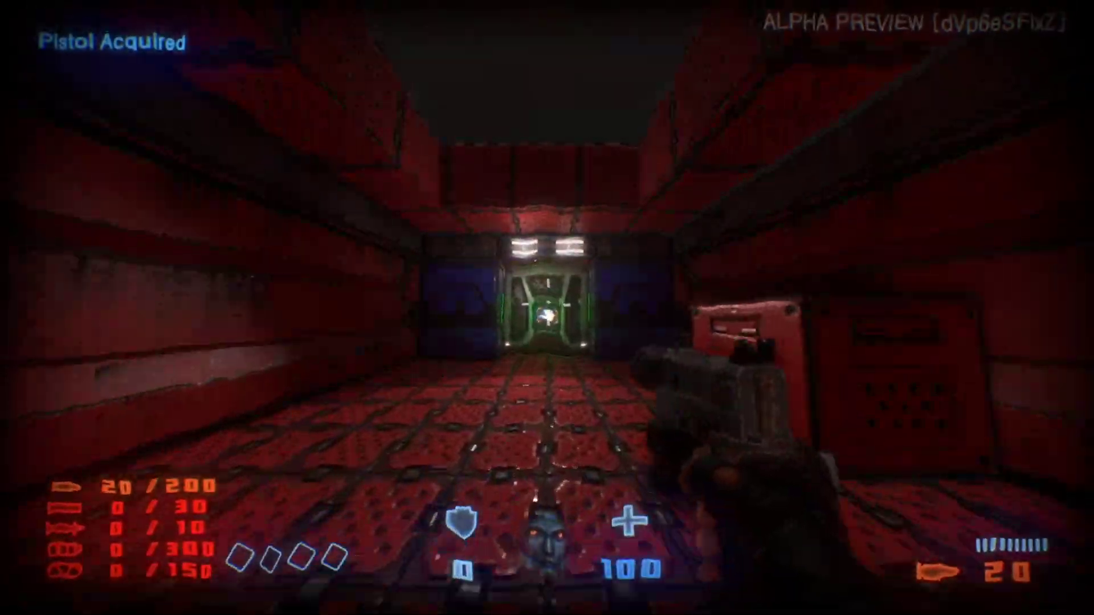
pyautogui.press('w')
pyautogui.press('e')
pyautogui.press('w')
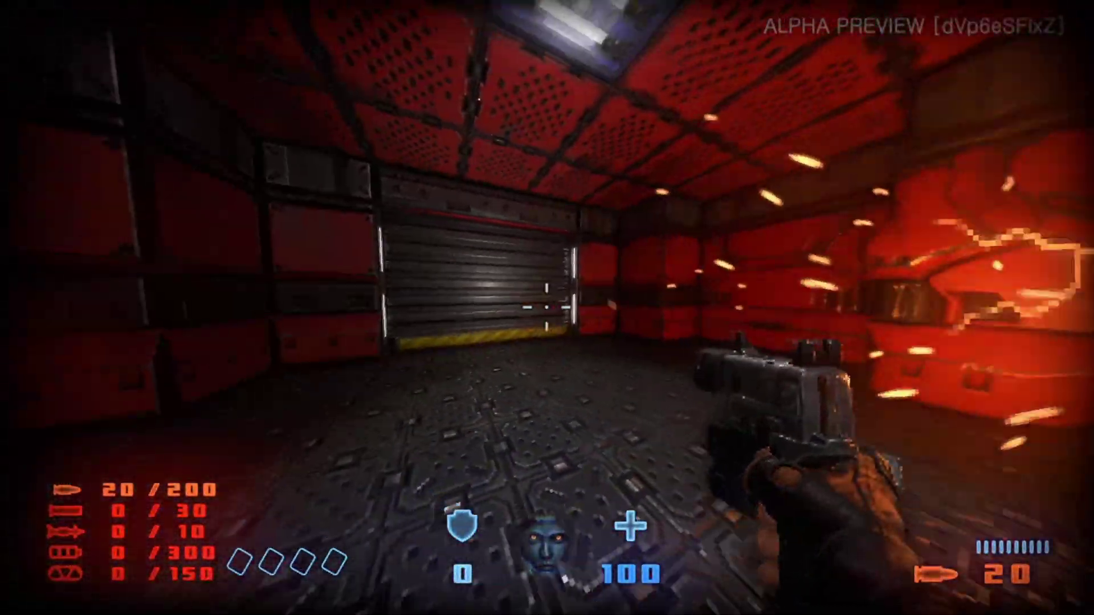
pyautogui.rightClick(547, 308)
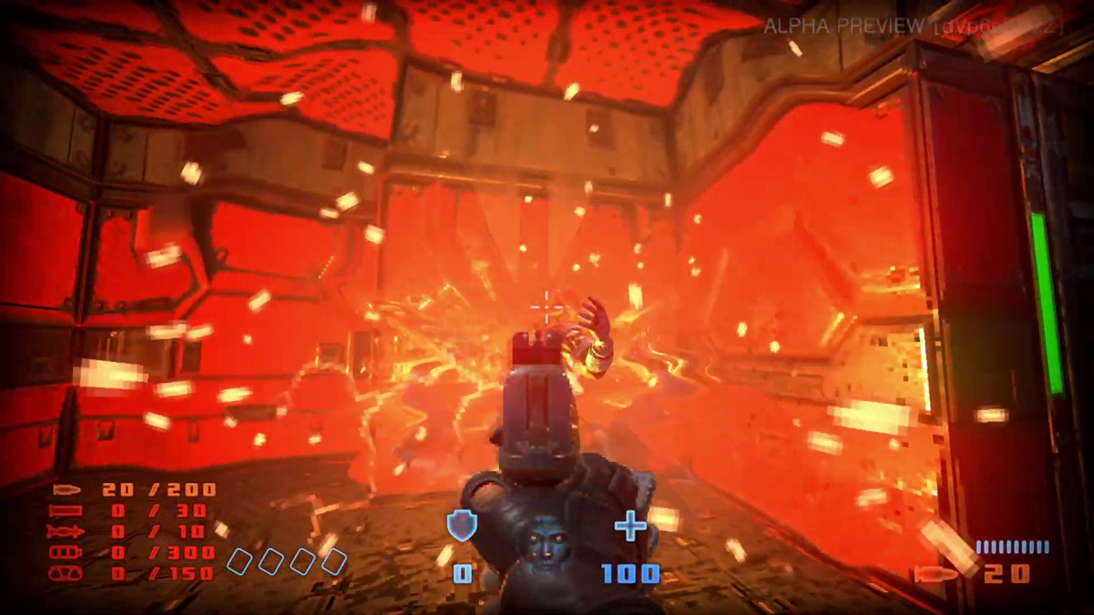
pyautogui.click(547, 307)
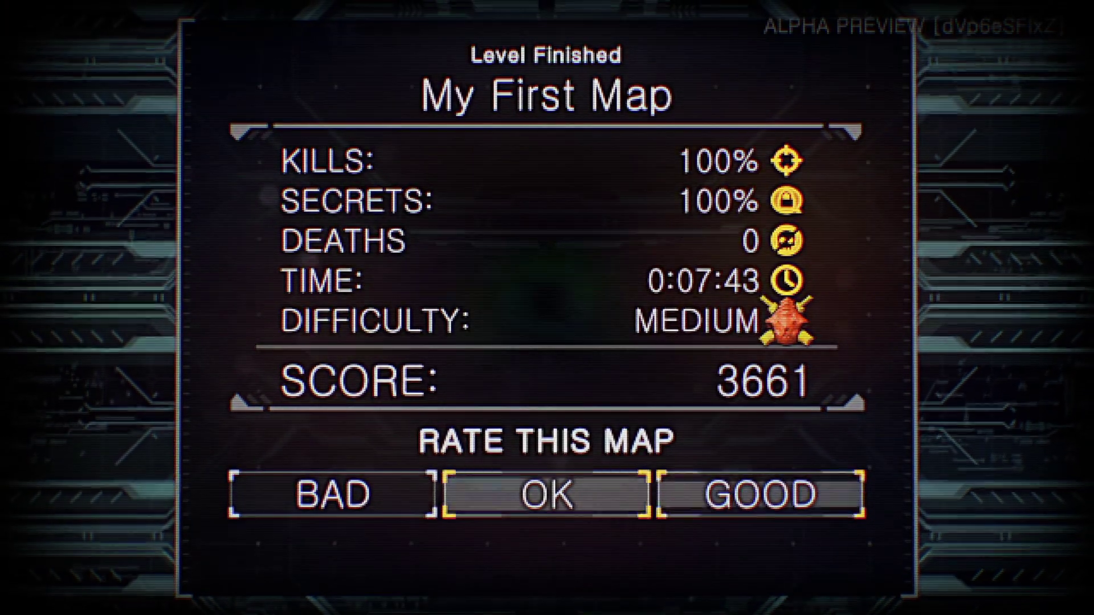
# Rate the finished level on the results screen and go to the My Cloud Maps list
pyautogui.press('Return')
pyautogui.press('Down')
pyautogui.press('Down')
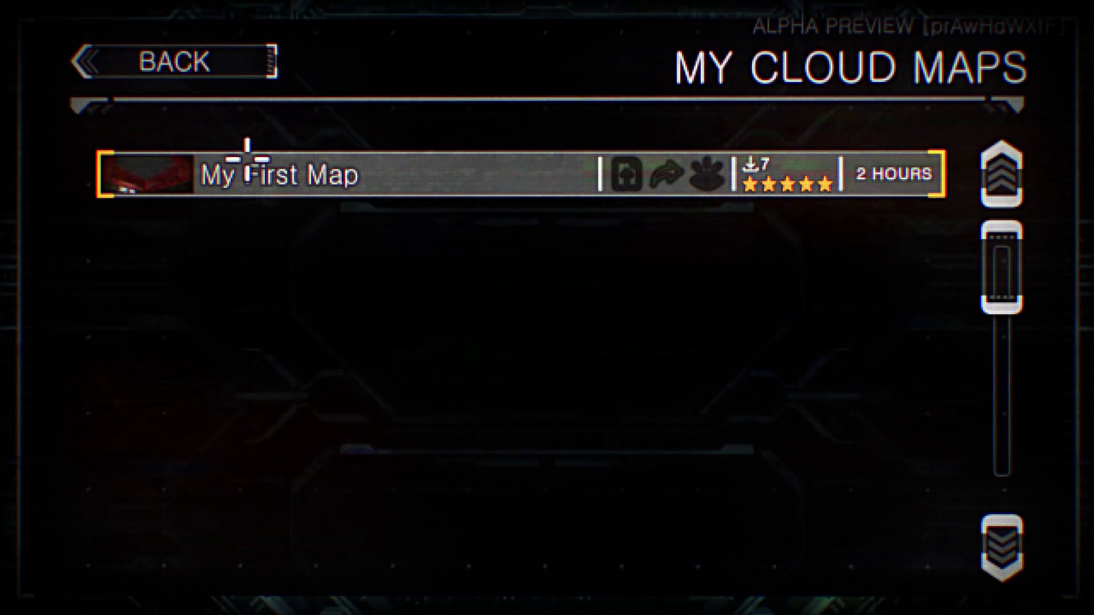
# Set My First Map's visibility to Public, publish it, and leave the My Cloud Maps list
pyautogui.click(228, 176)
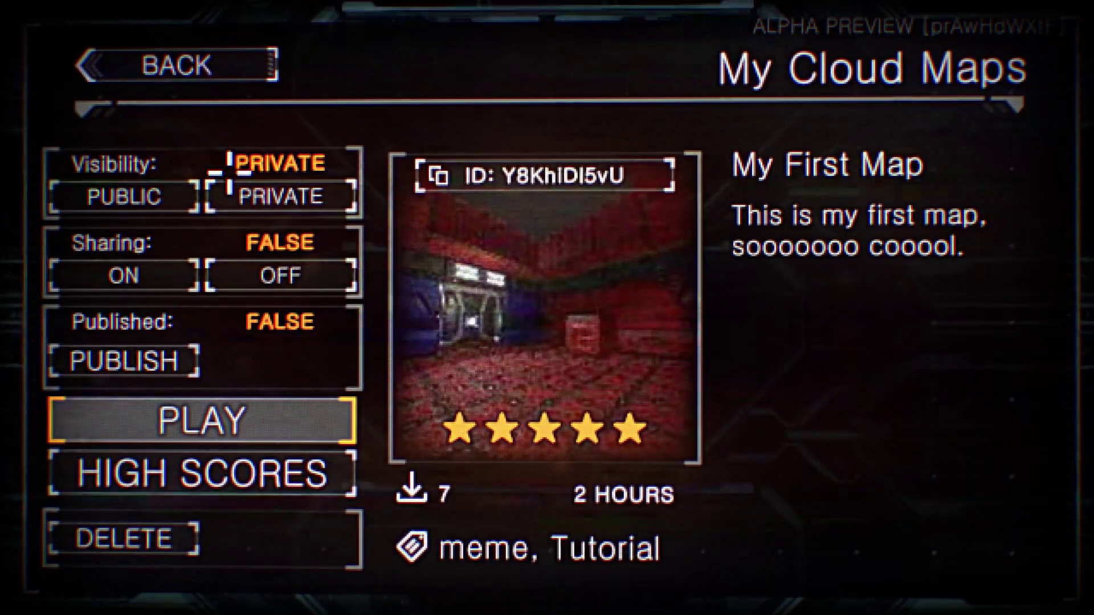
pyautogui.click(136, 184)
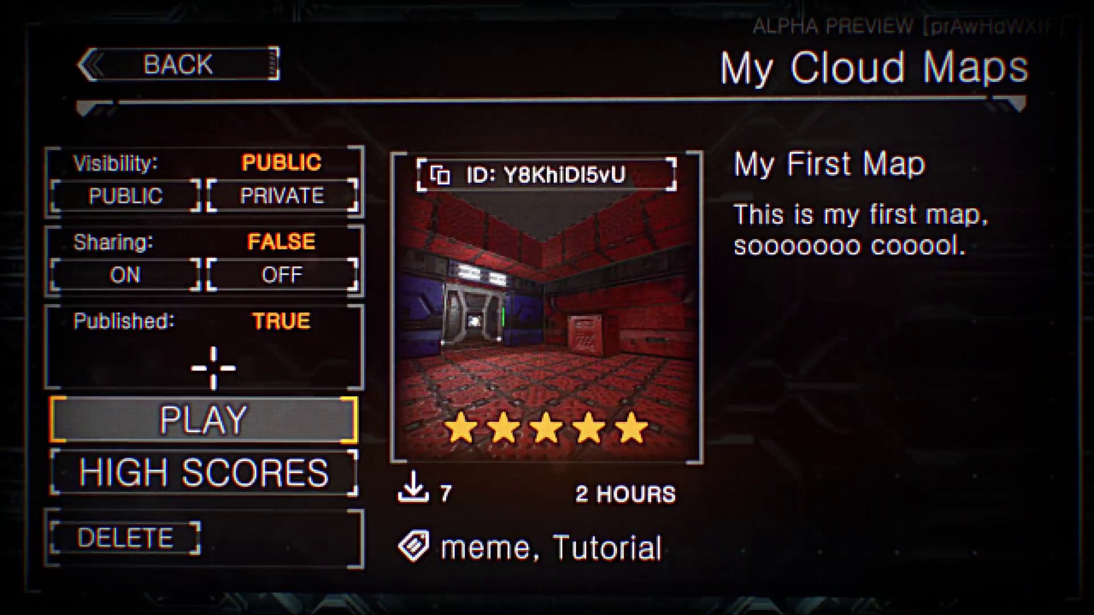
pyautogui.click(176, 64)
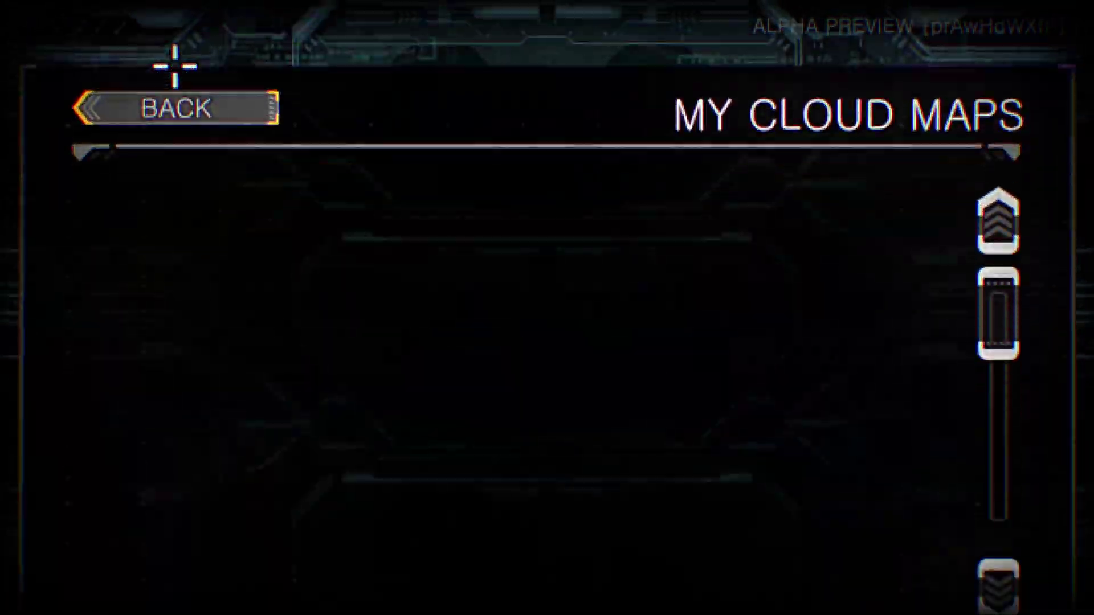
pyautogui.click(212, 63)
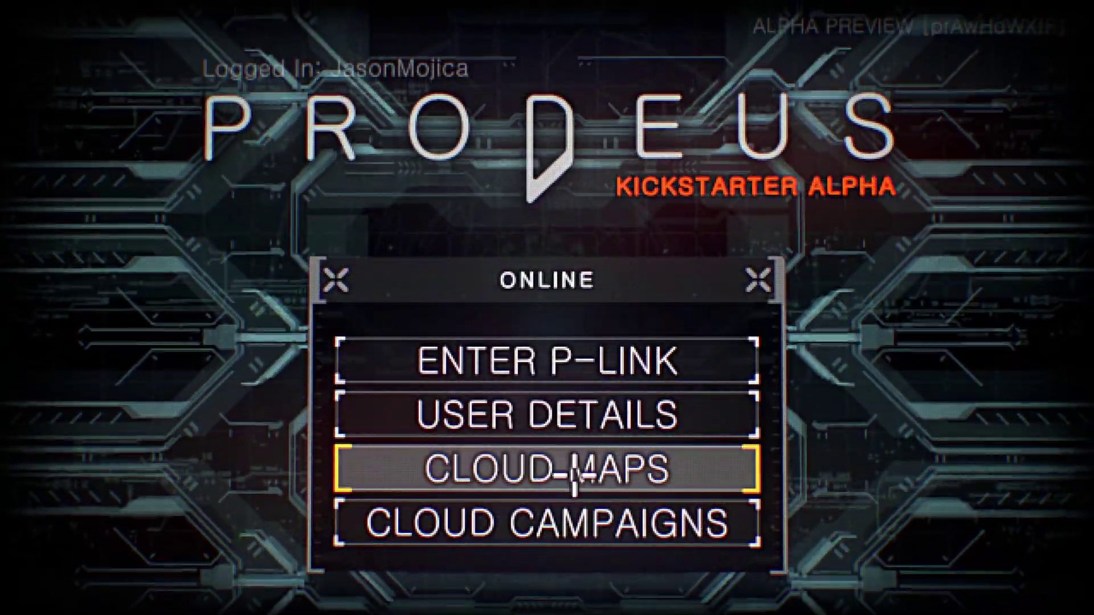
# Find My First Map among the publicly listed cloud maps and check its high scores
pyautogui.click(575, 480)
pyautogui.click(566, 354)
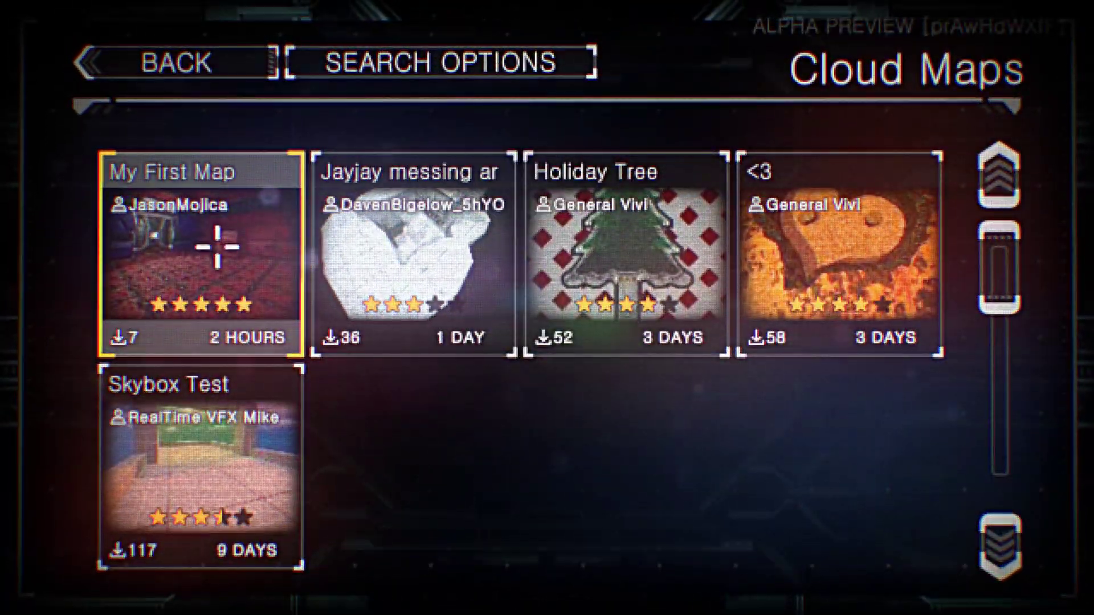
pyautogui.click(178, 220)
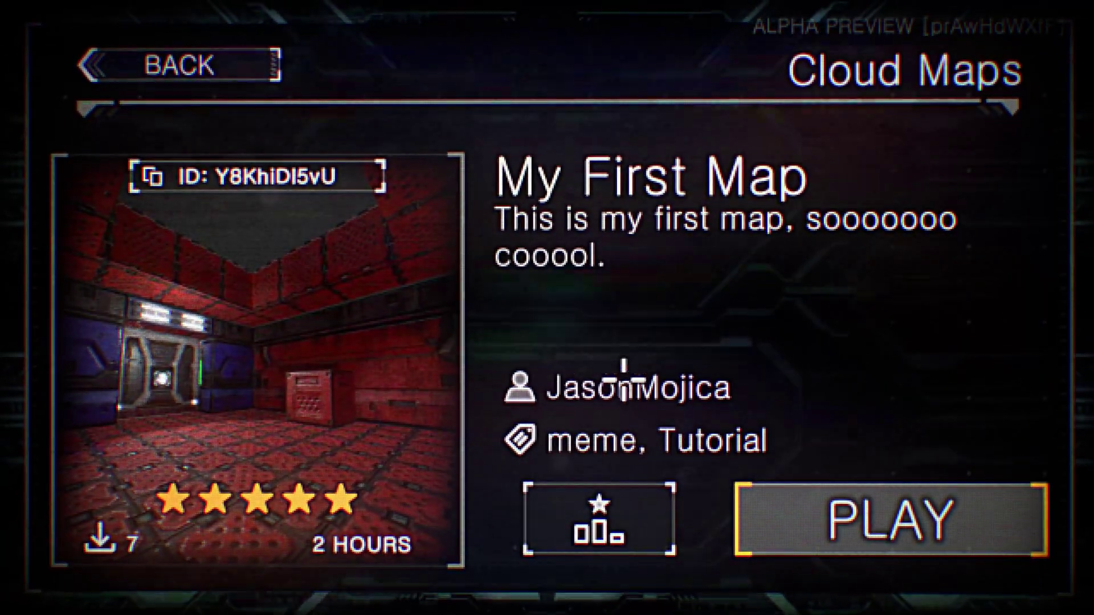
pyautogui.click(615, 512)
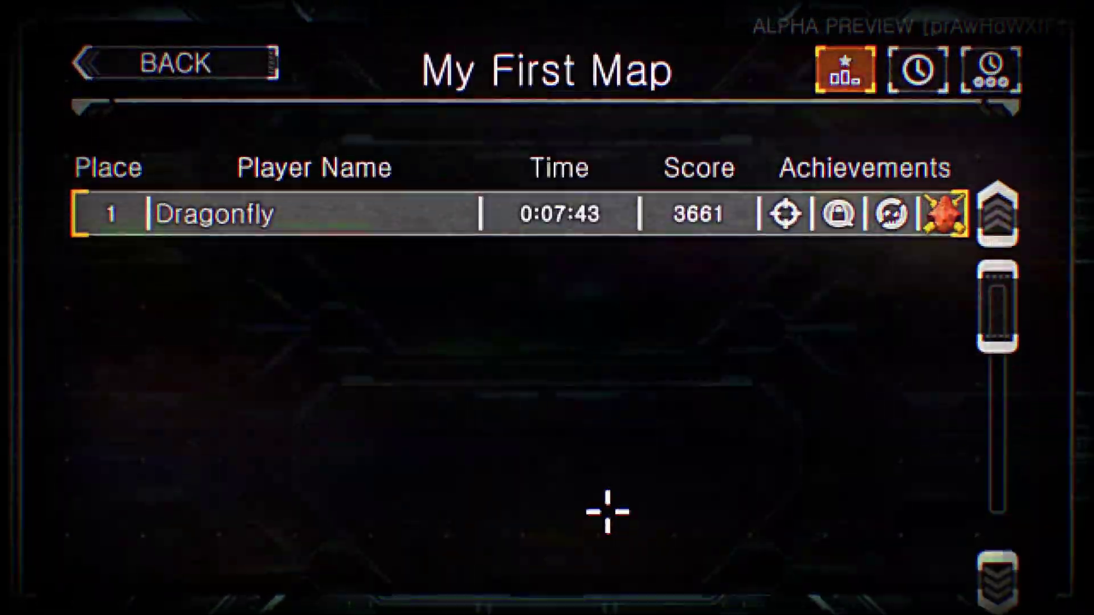
pyautogui.click(202, 65)
# Start playing My First Map from its cloud page and go through the green-lit door into the next room
pyautogui.click(771, 515)
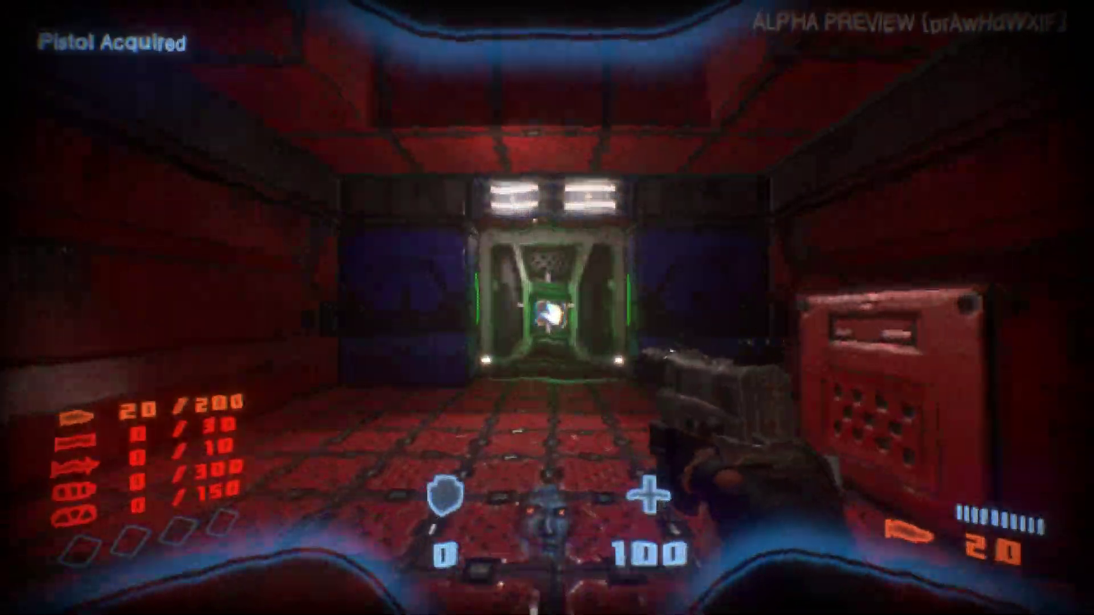
pyautogui.press('w')
pyautogui.press('e')
pyautogui.press('w')
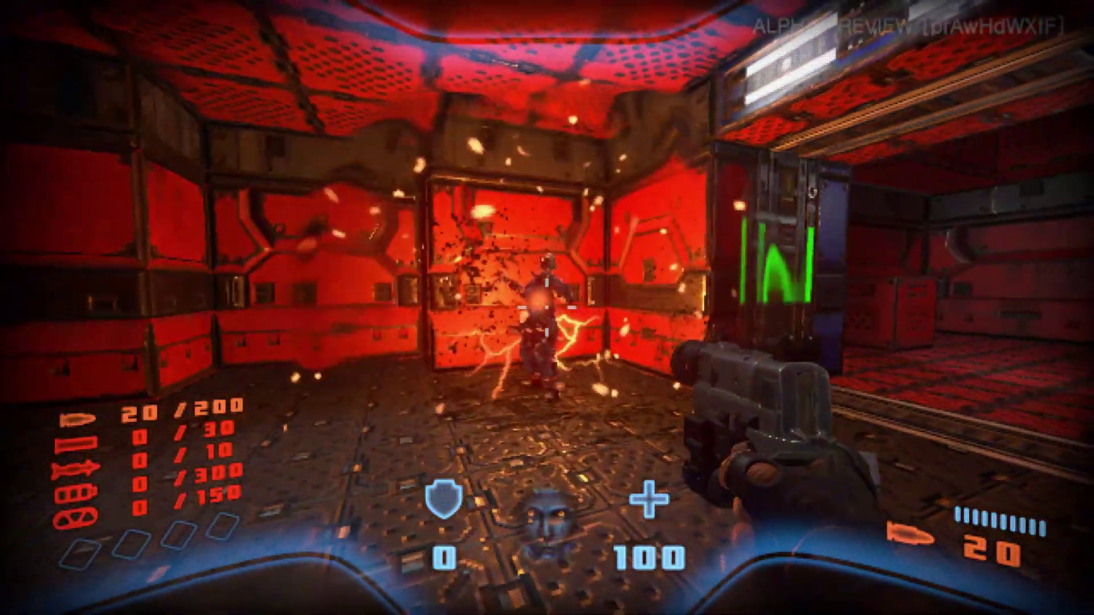
# Shoot the enemy in the second room with the pistol and advance toward the hand-symbol button on the wall
pyautogui.click(547, 308)
pyautogui.click(547, 308)
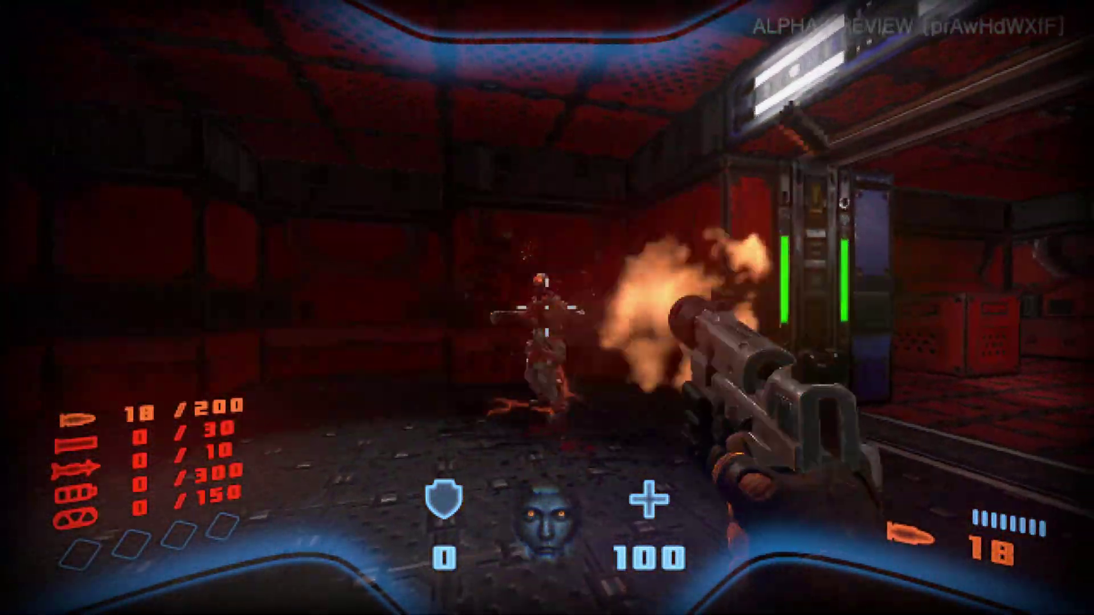
pyautogui.click(547, 308)
pyautogui.click(547, 307)
pyautogui.click(547, 307)
pyautogui.click(547, 307)
pyautogui.press('w')
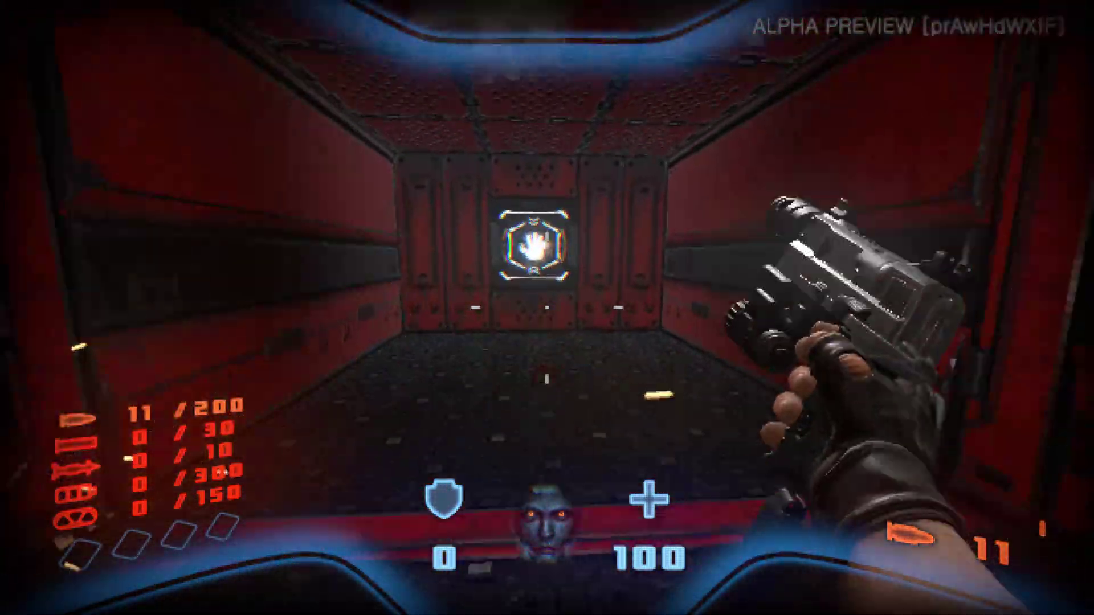